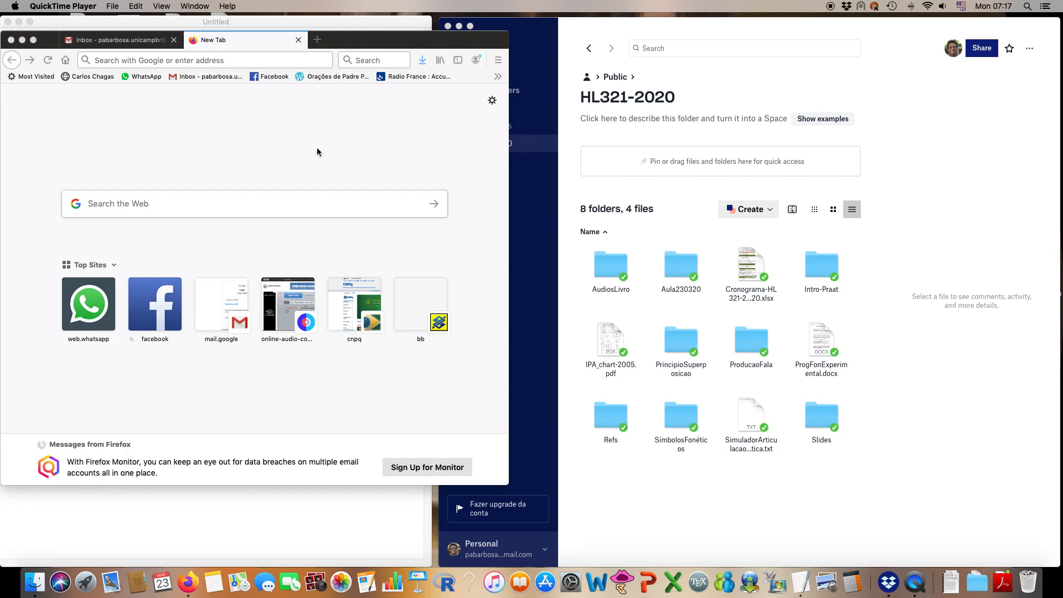
left_click(186, 60)
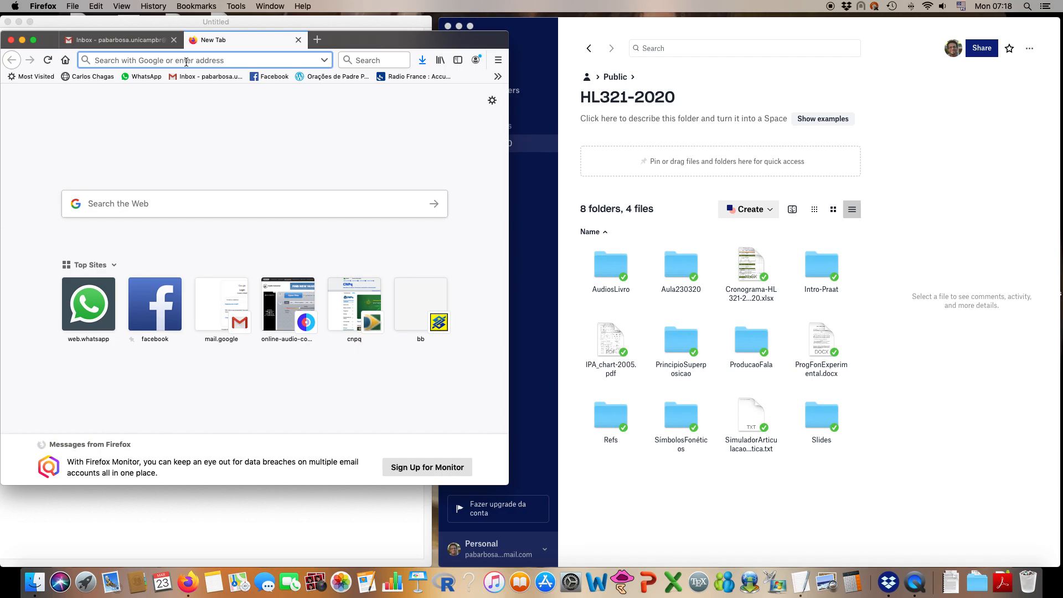
type("www.")
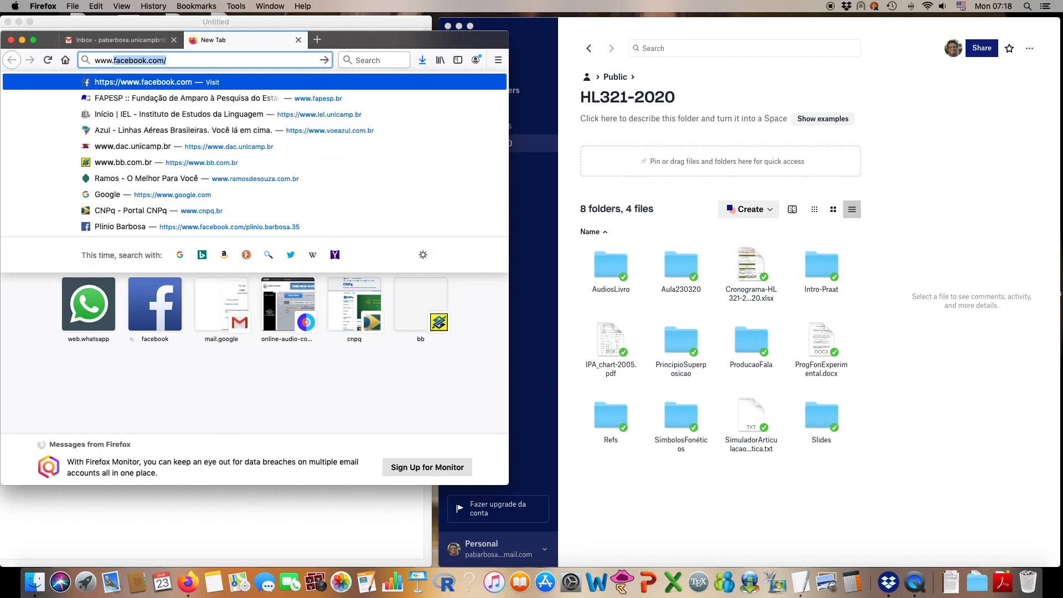
type("praat")
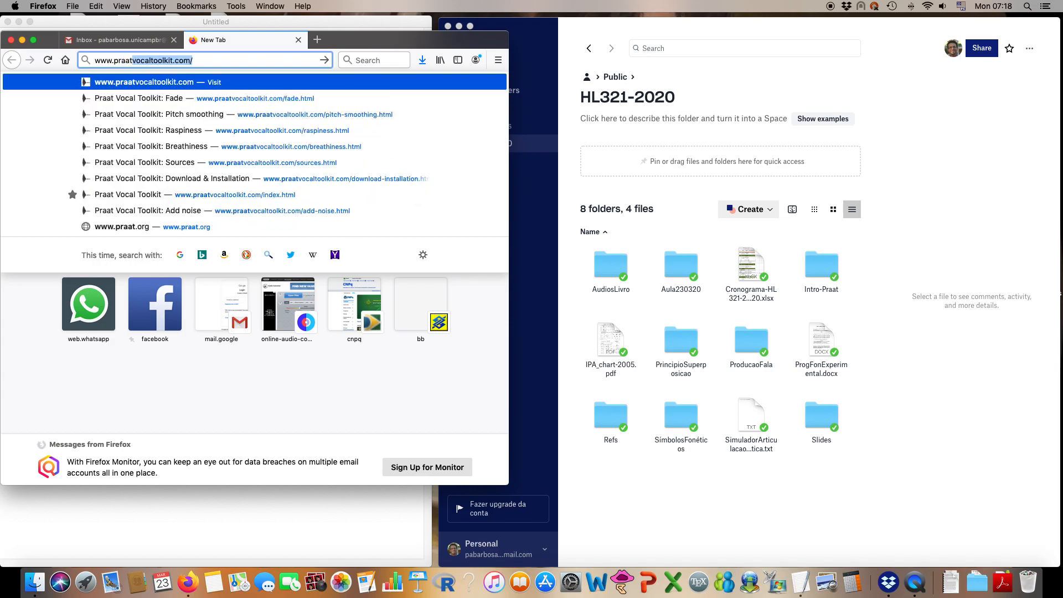
type(".org")
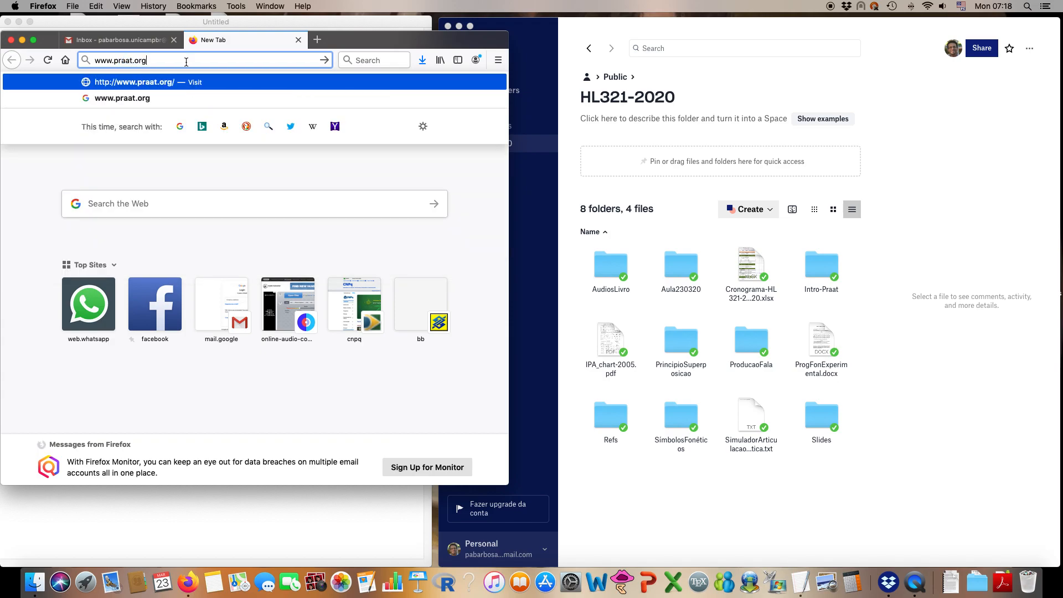
key("Return")
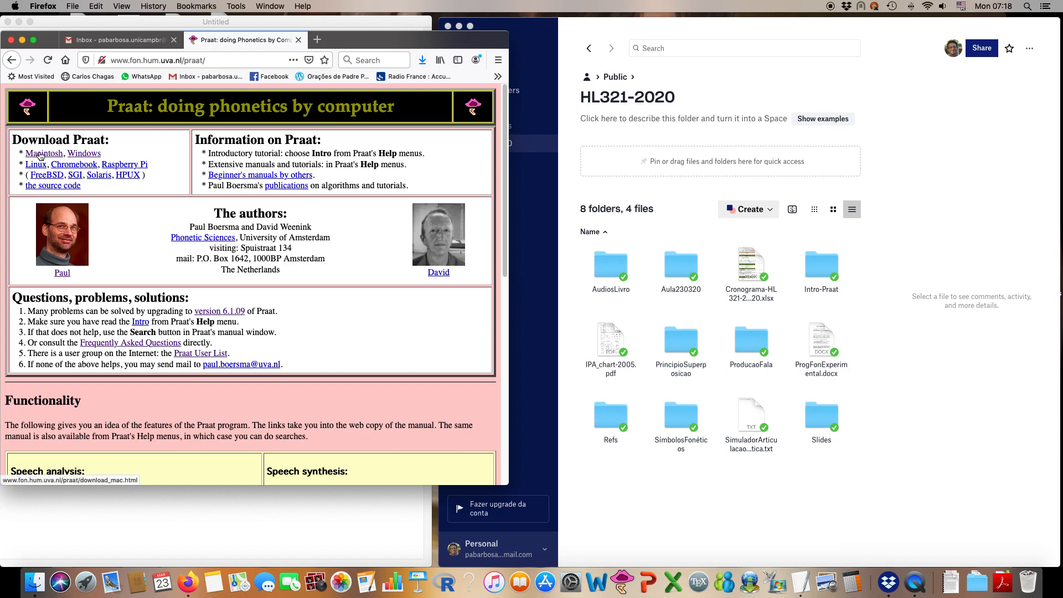
Step: Download the 32-bit Windows edition of Praat, praat6109_win32.zip, and save the file
left_click(77, 155)
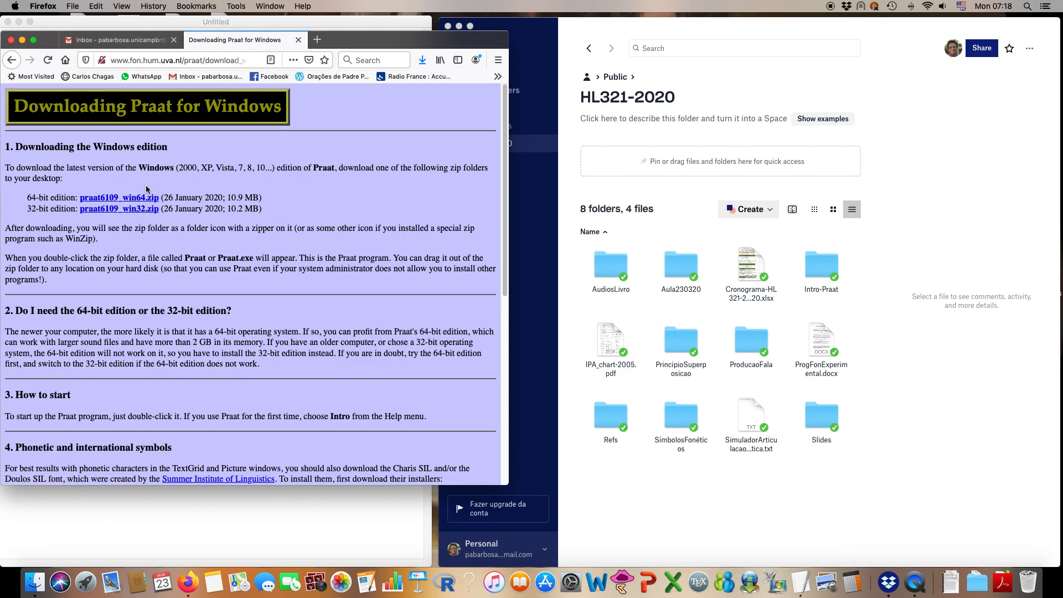
left_click(142, 209)
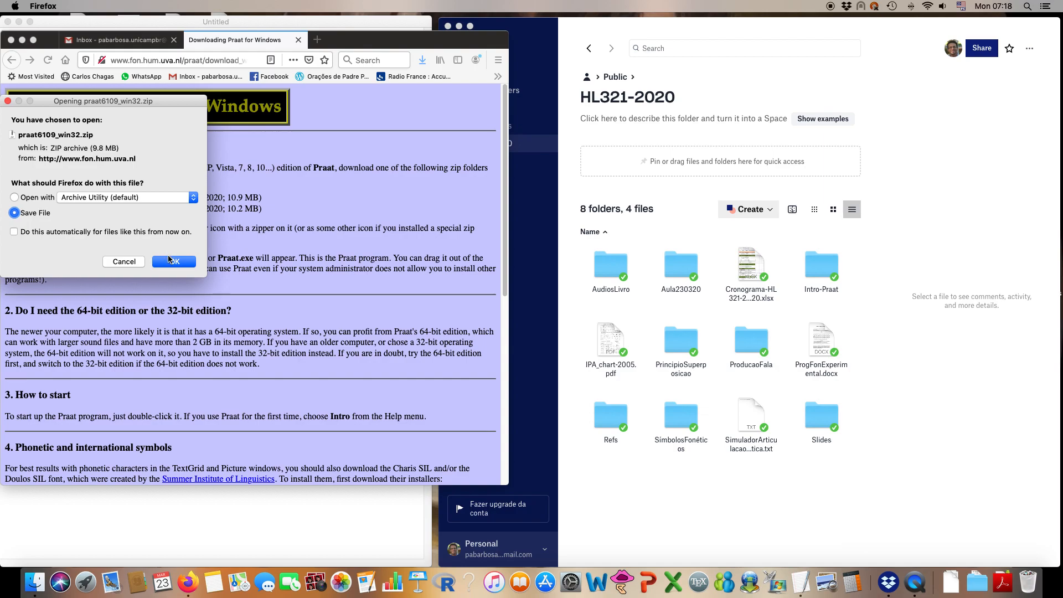
left_click(172, 261)
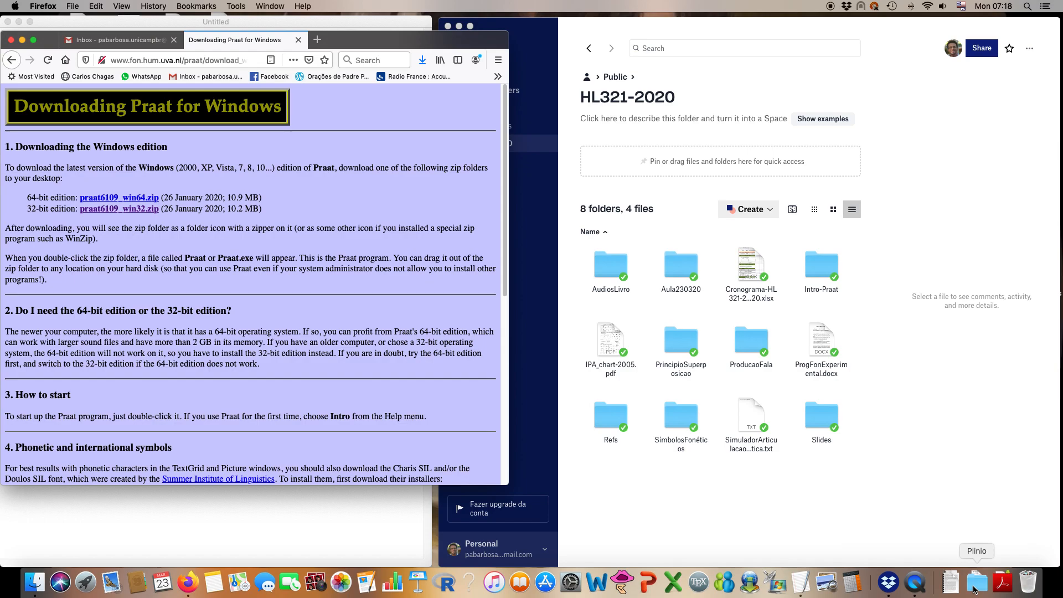
left_click(622, 580)
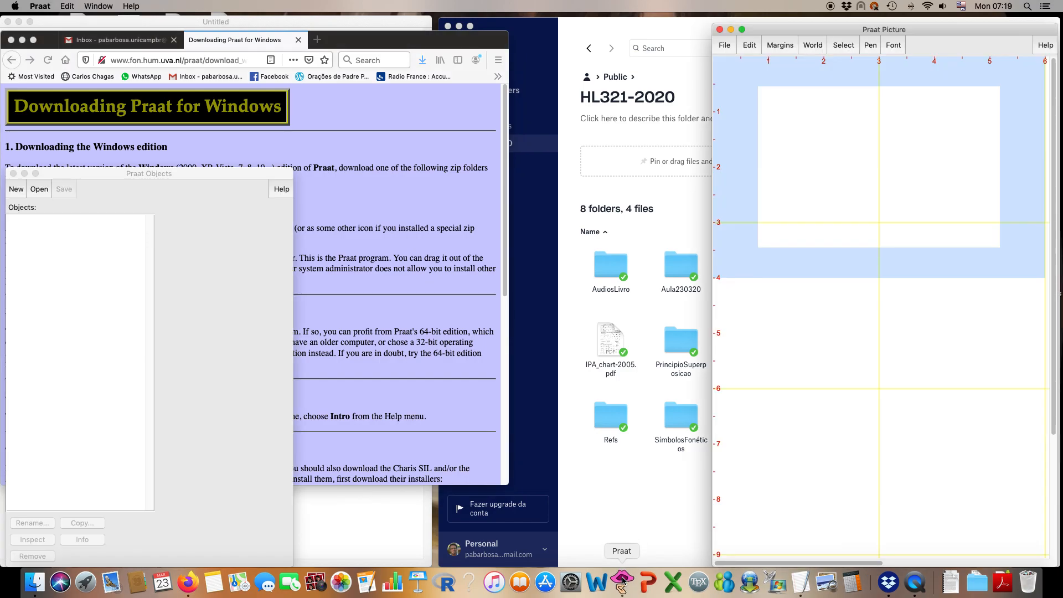
left_click_drag(166, 176, 219, 99)
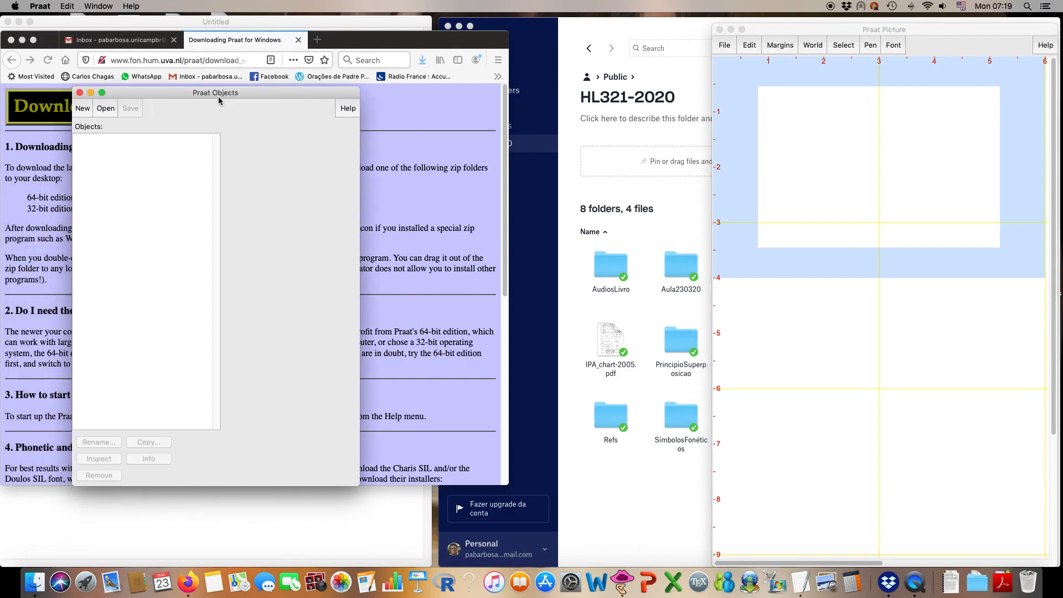
left_click(774, 36)
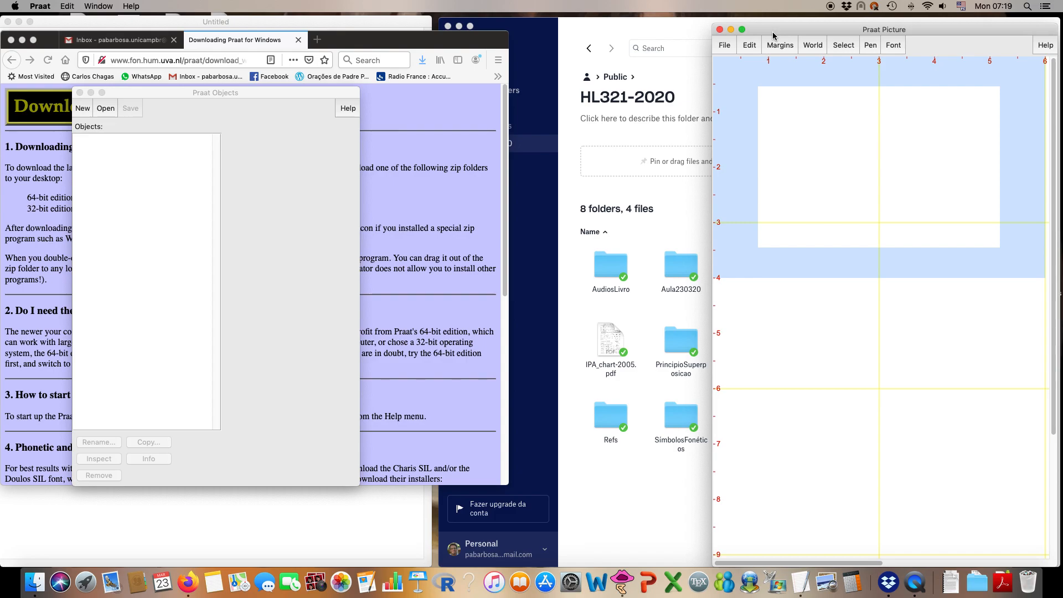
left_click(47, 6)
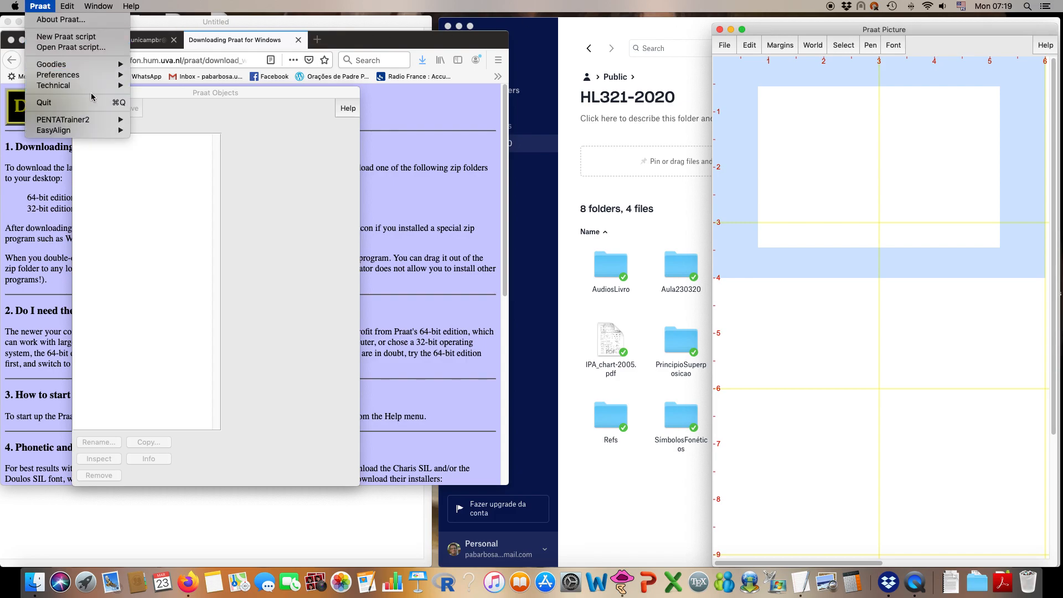
left_click(94, 103)
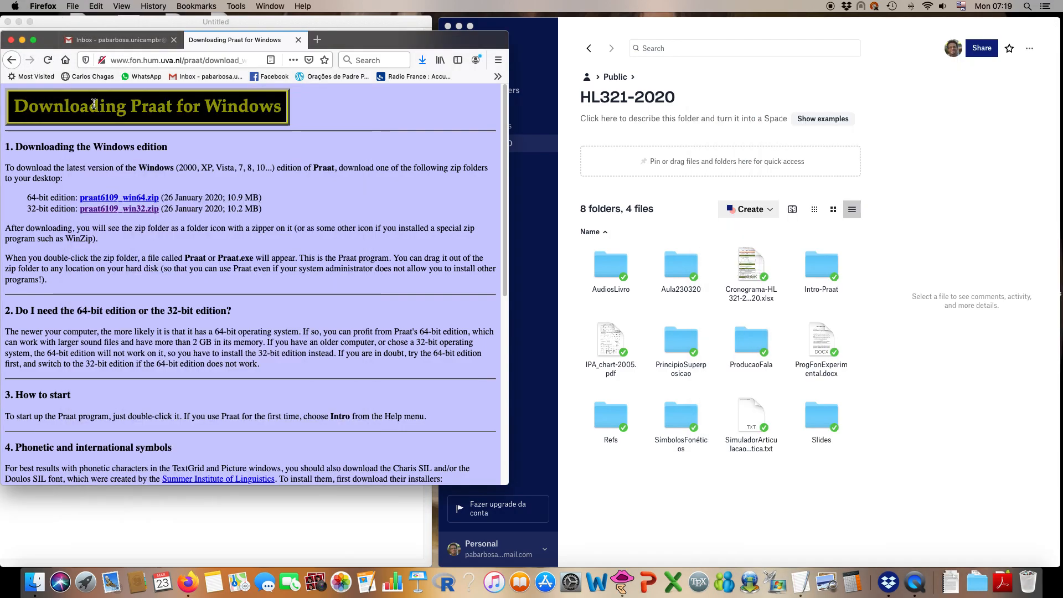
Step: Minimise the browser, switch to Dropbox, and select VogaisOraisMGMasc.Collection in the Aula230320 folder of HL321-2020
left_click(22, 40)
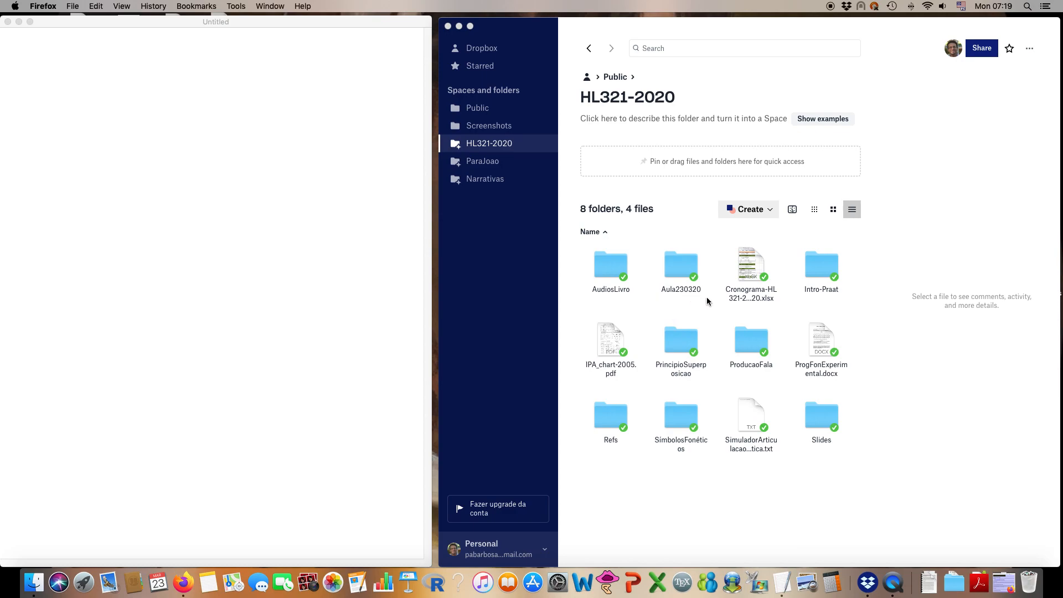
double_click(684, 264)
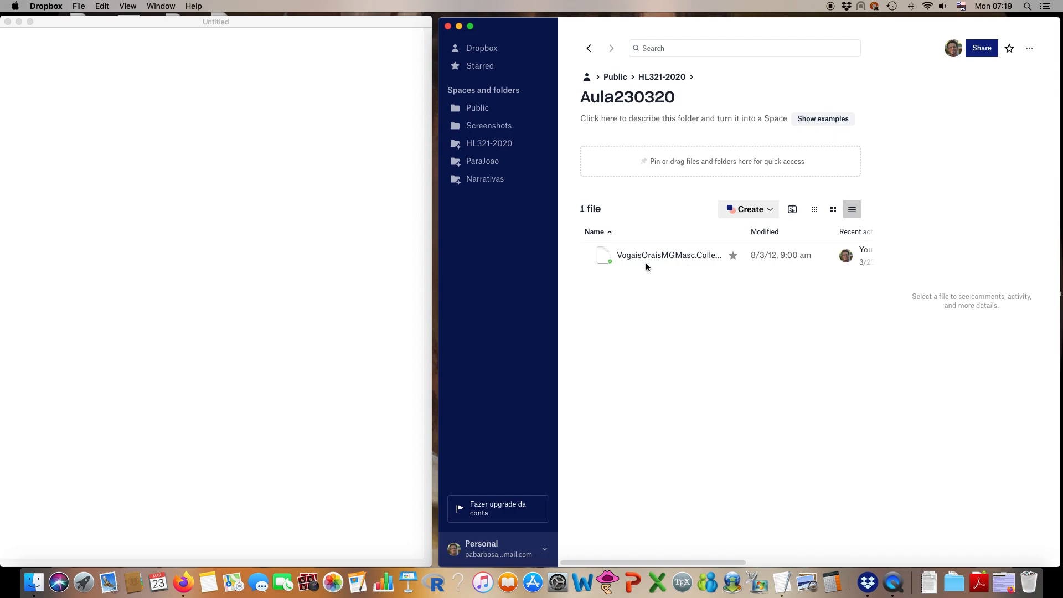
left_click(701, 258)
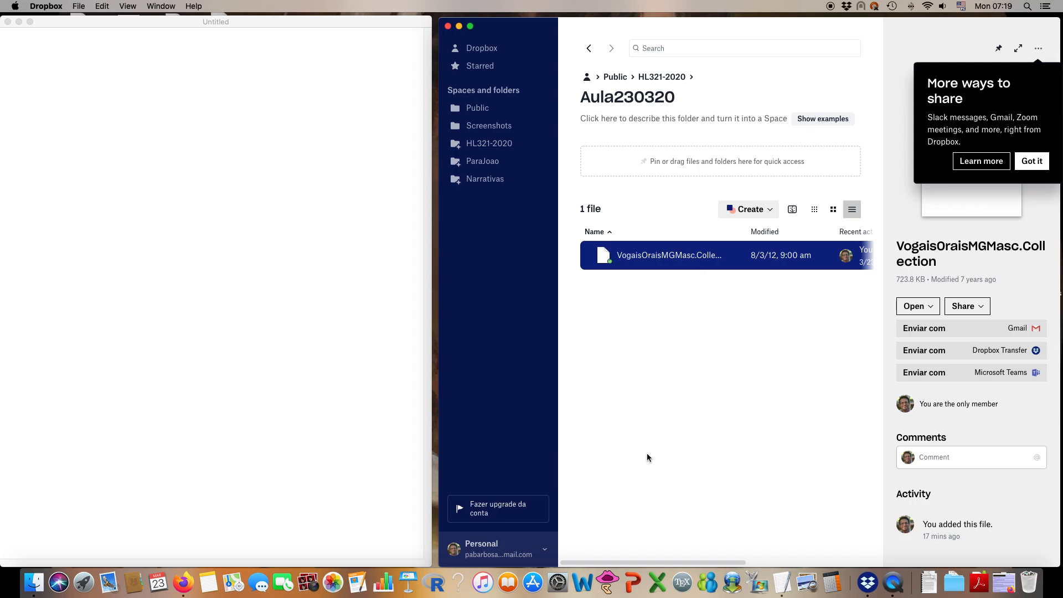
Step: Launch Praat and read in VogaisOraisMGMasc.Collection from the Dropbox folder Public/HL321-2020/Aula230320
left_click(606, 581)
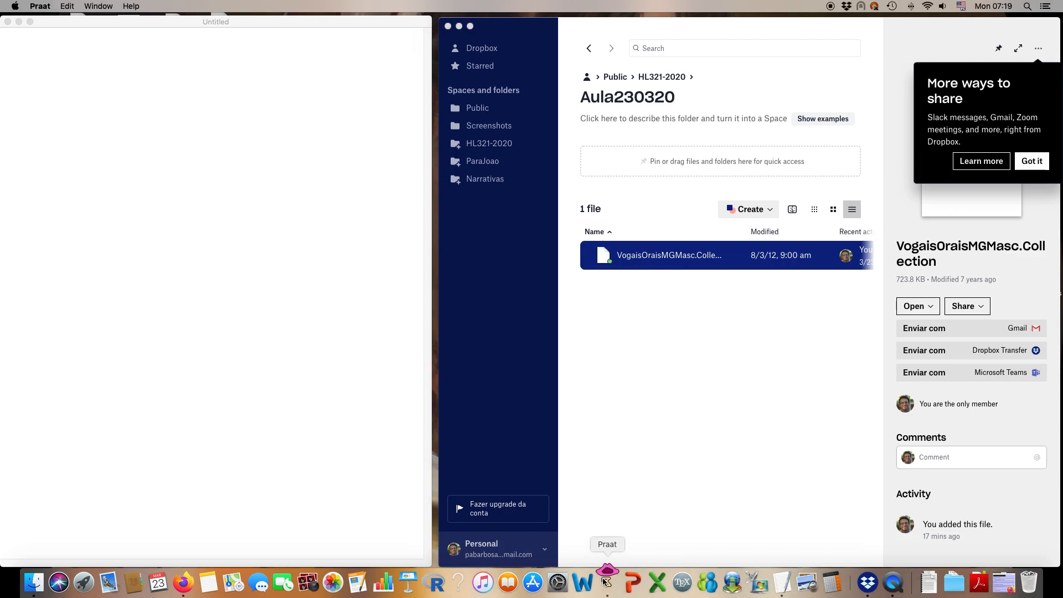
left_click_drag(238, 178, 323, 95)
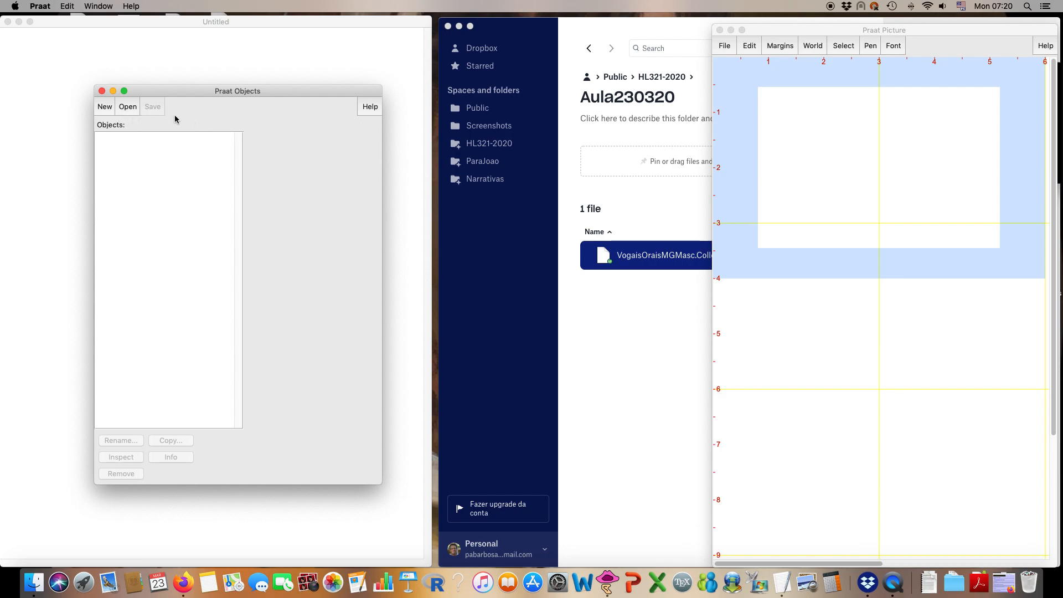
left_click(131, 109)
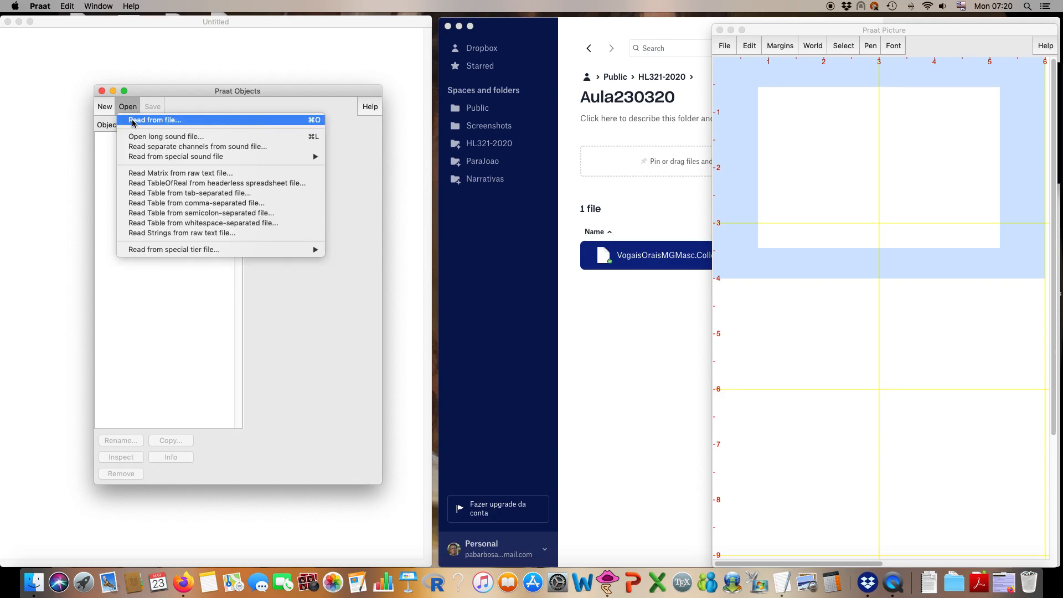
left_click(133, 121)
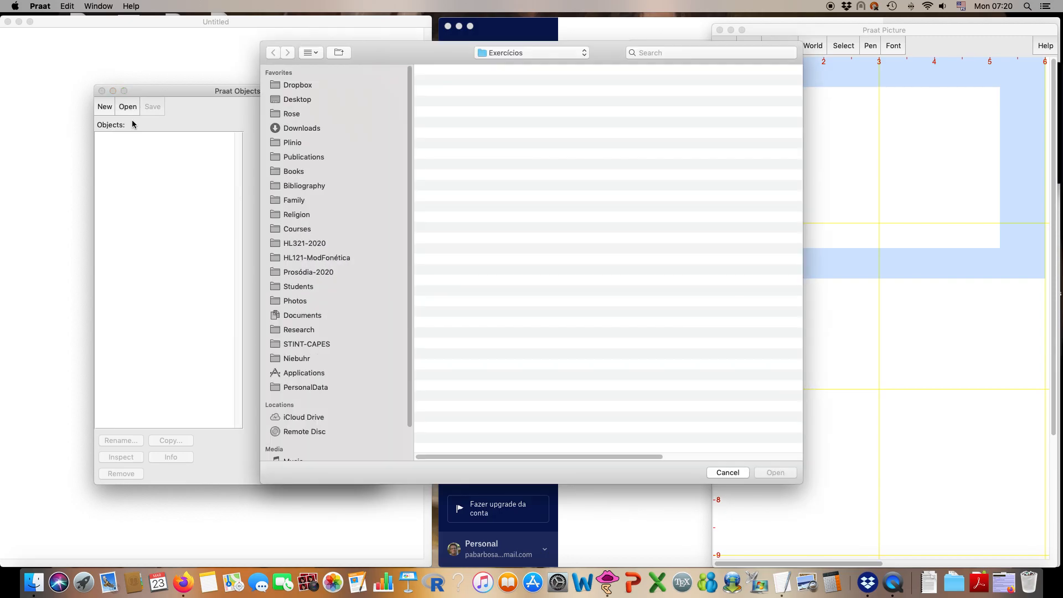
left_click(295, 86)
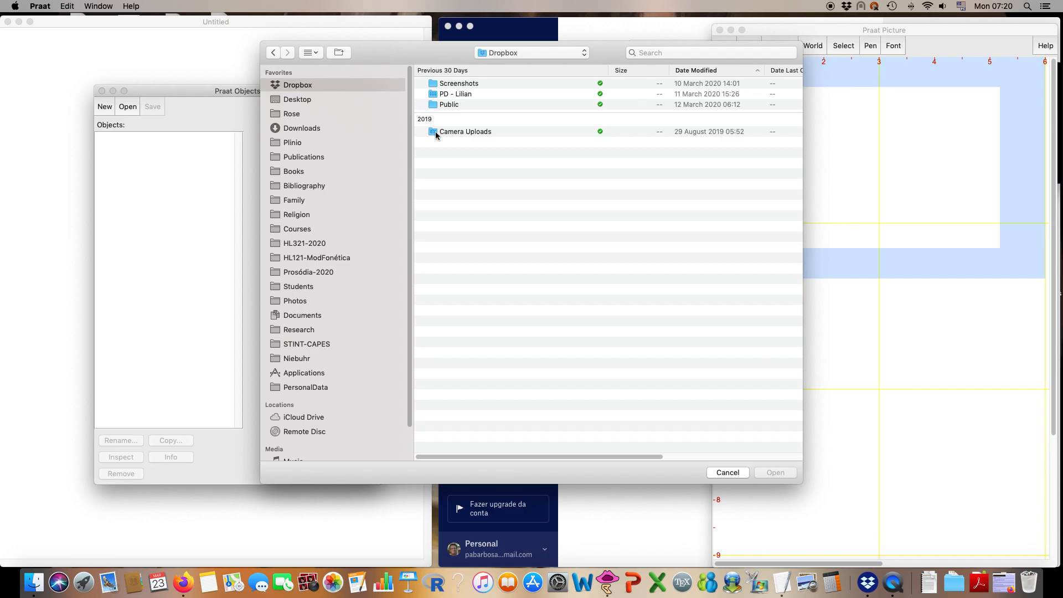
double_click(448, 105)
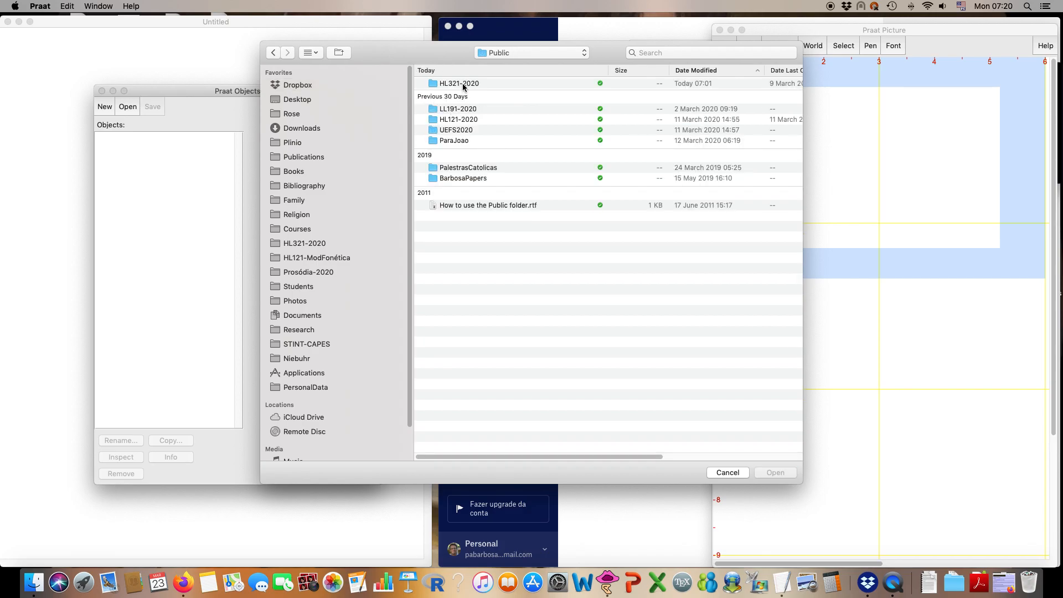
double_click(462, 84)
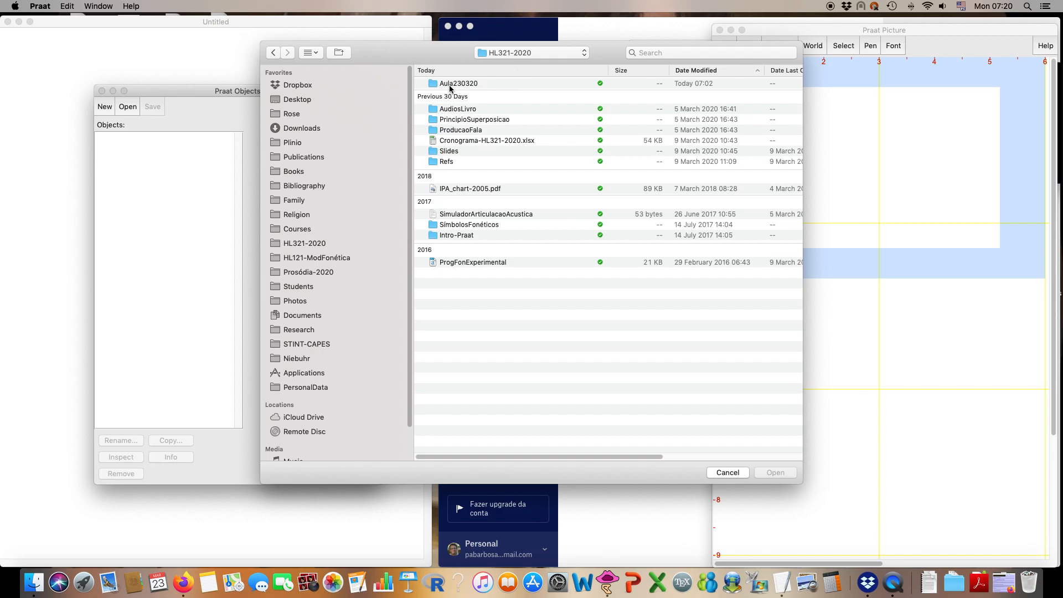
double_click(450, 86)
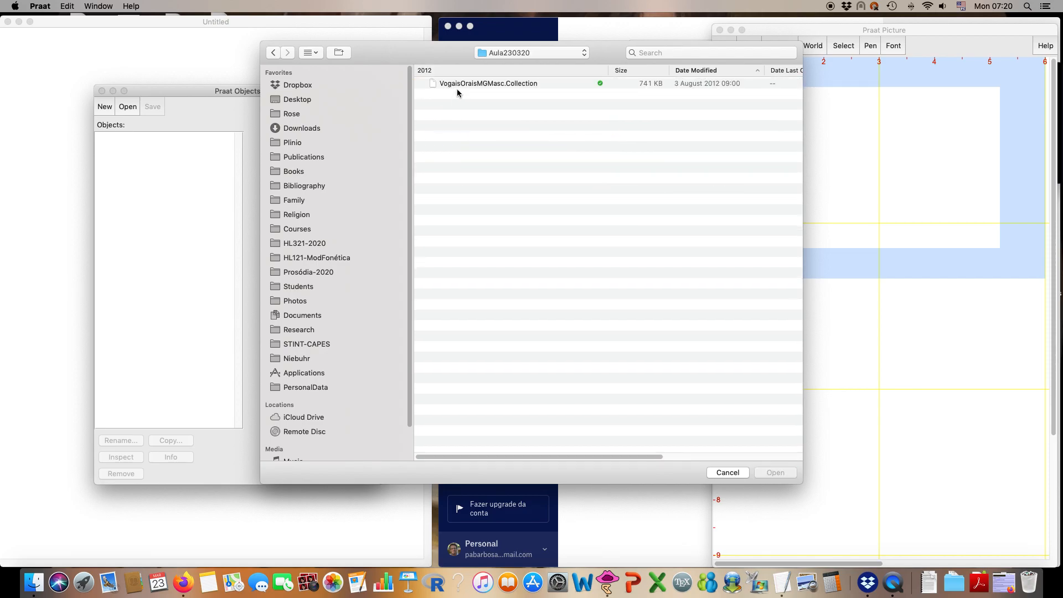
left_click(458, 86)
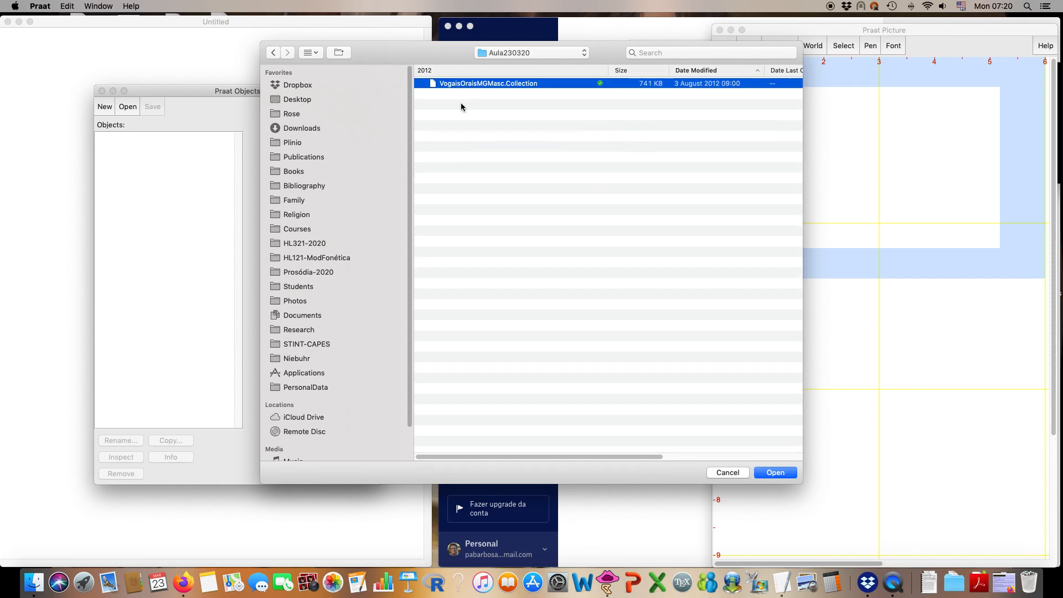
left_click(769, 474)
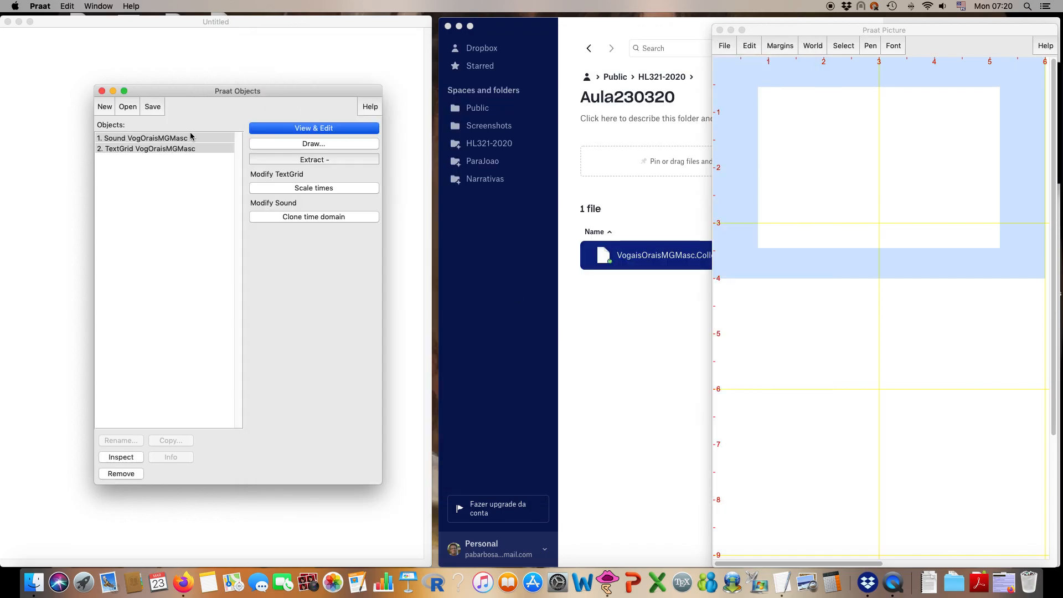
Step: Select the Sound and TextGrid VogOraisMGMasc together and open them in the editor, moving its window higher
left_click(121, 149)
left_click(121, 153)
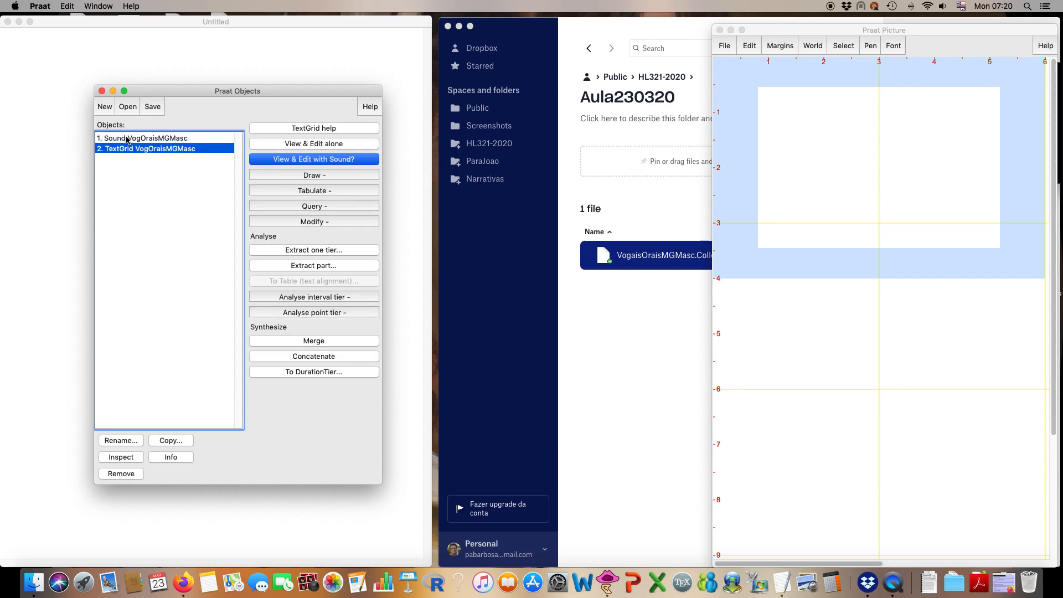
left_click(127, 140)
left_click(130, 150, "shift")
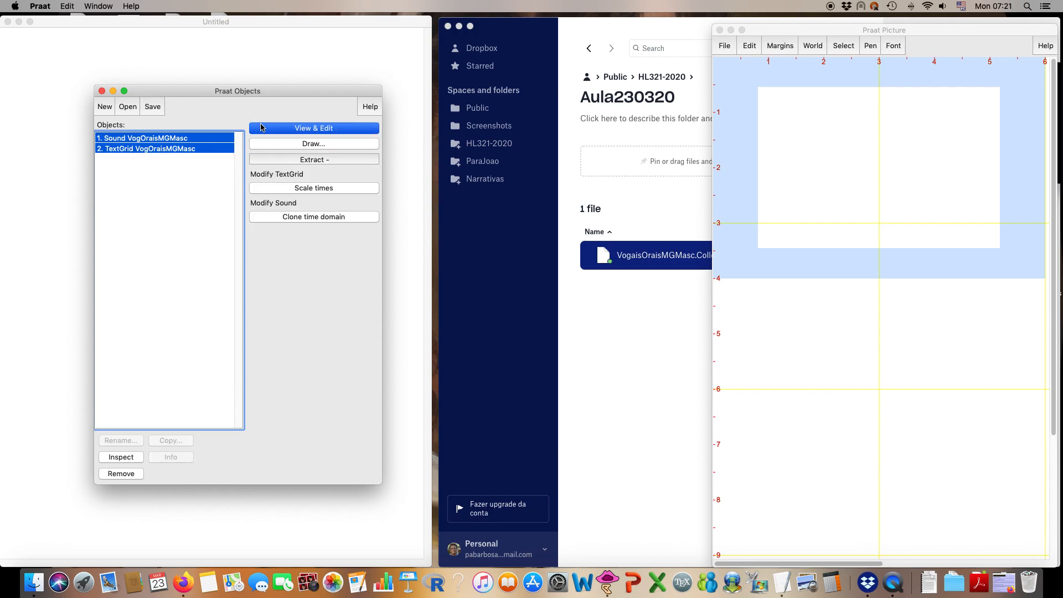
left_click(321, 129)
left_click_drag(317, 61, 305, 25)
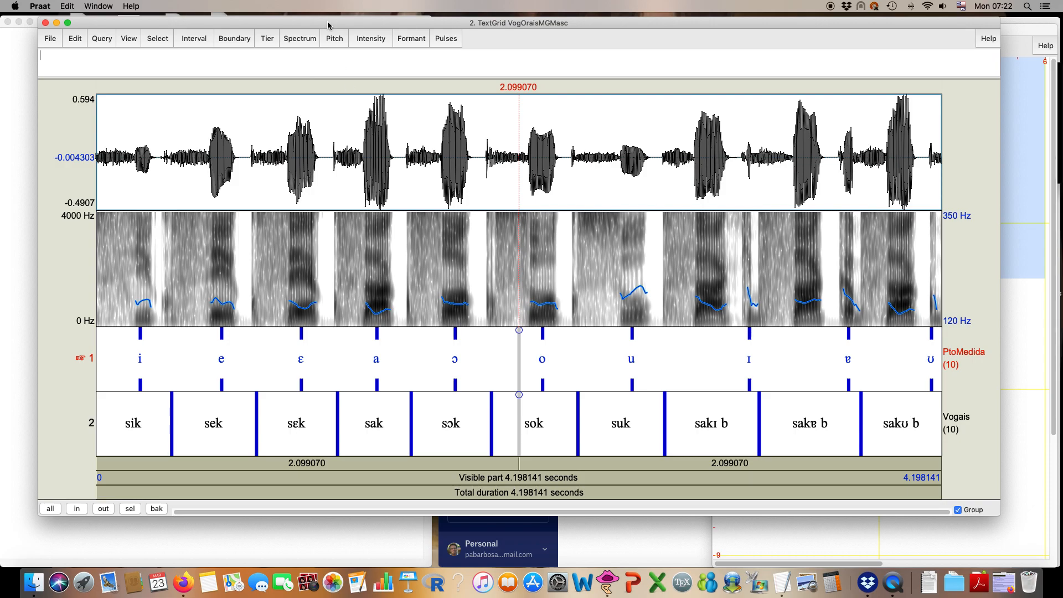
Step: Hide the pitch contour and zoom in on the first 0.78 seconds or so, covering the words sik and sek
left_click(335, 39)
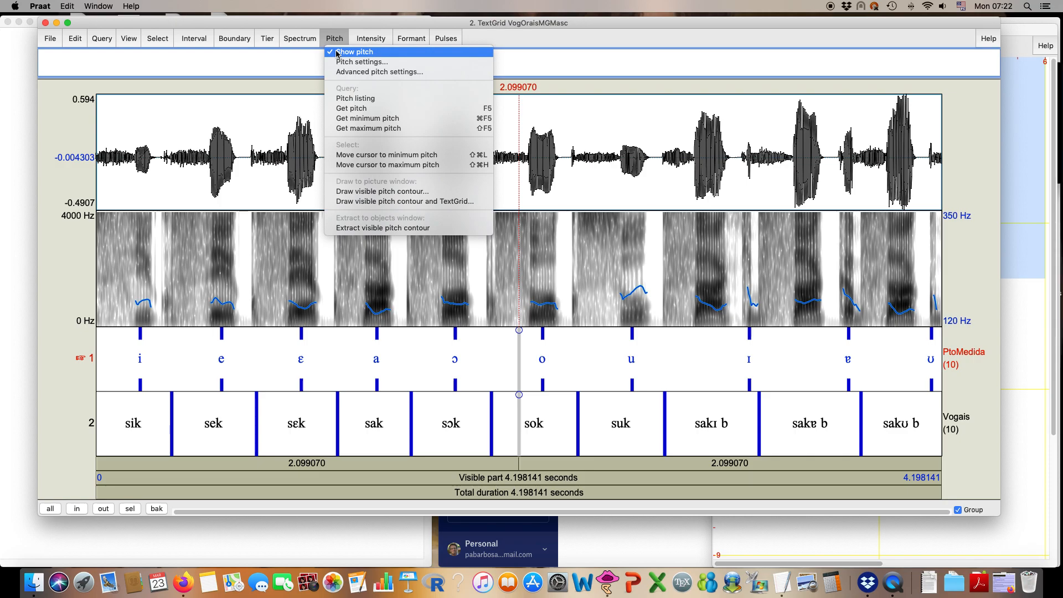
left_click(336, 52)
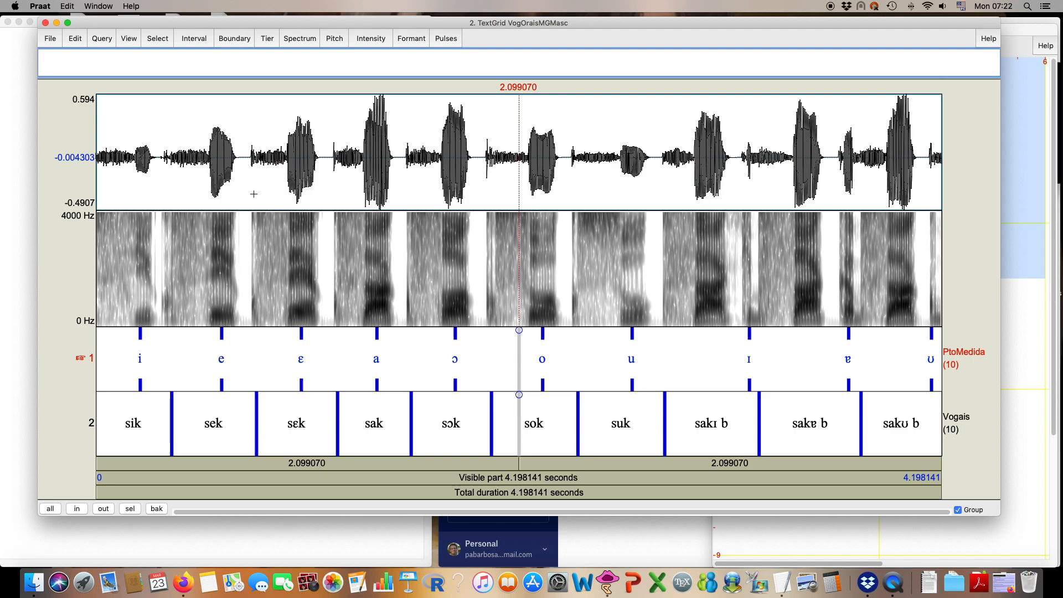
left_click_drag(253, 193, 90, 204)
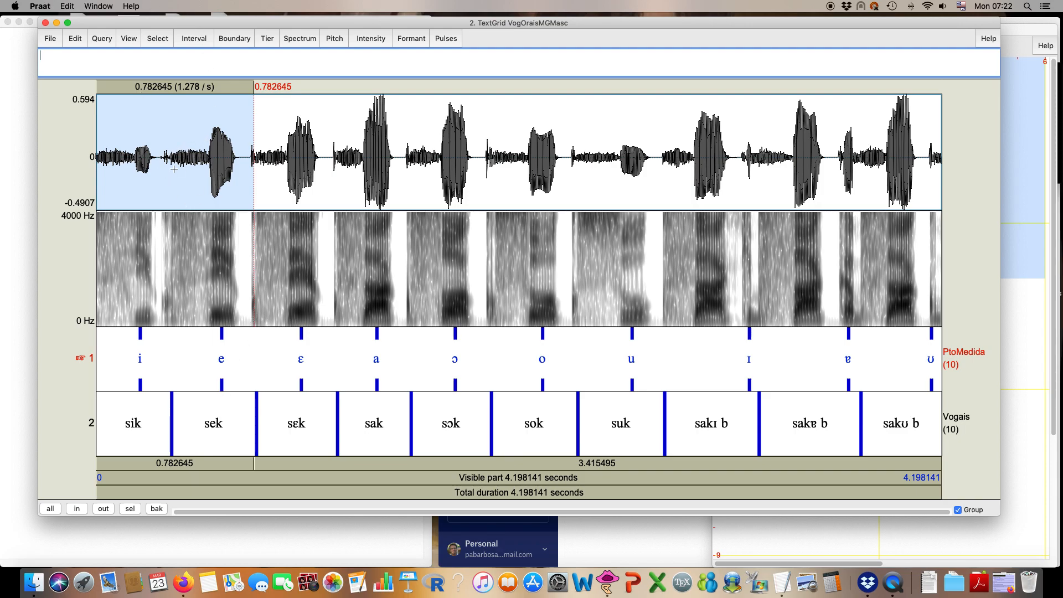
left_click(130, 510)
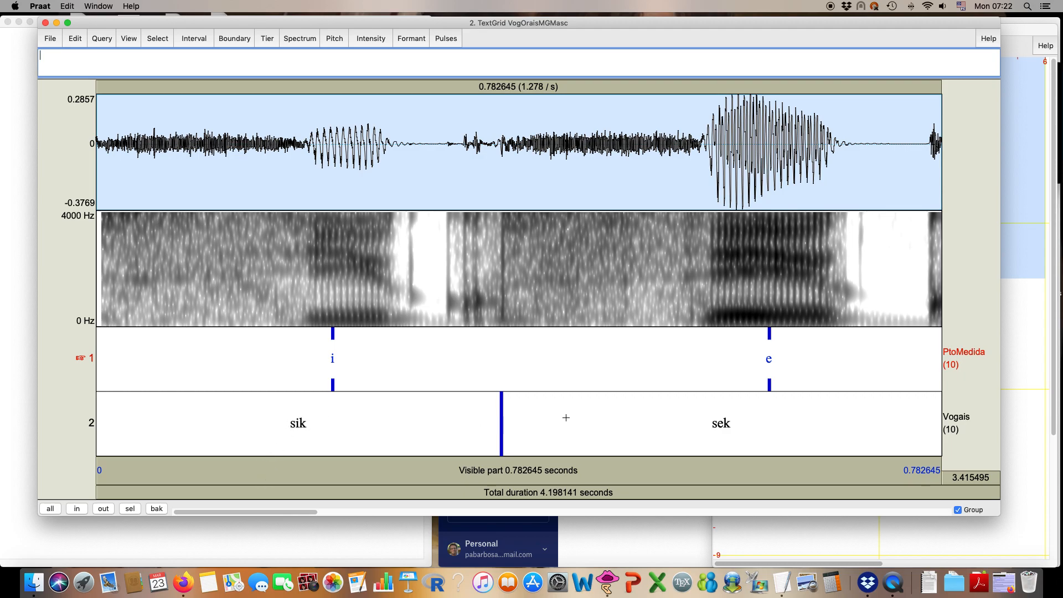
Step: Play the visible part of the recording with the words sik and sek
left_click(337, 494)
left_click(315, 471)
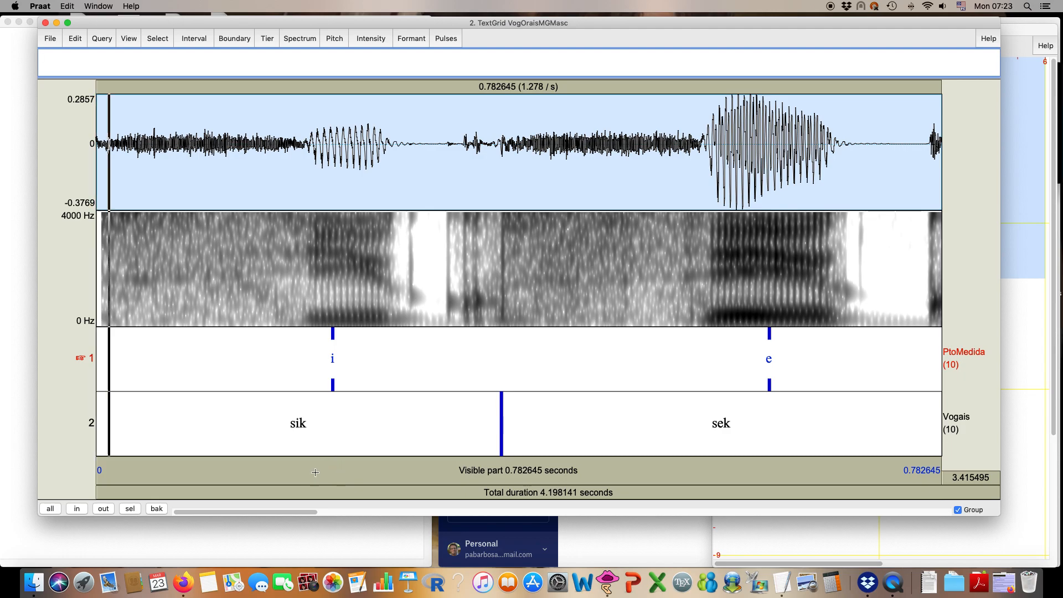
left_click(315, 472)
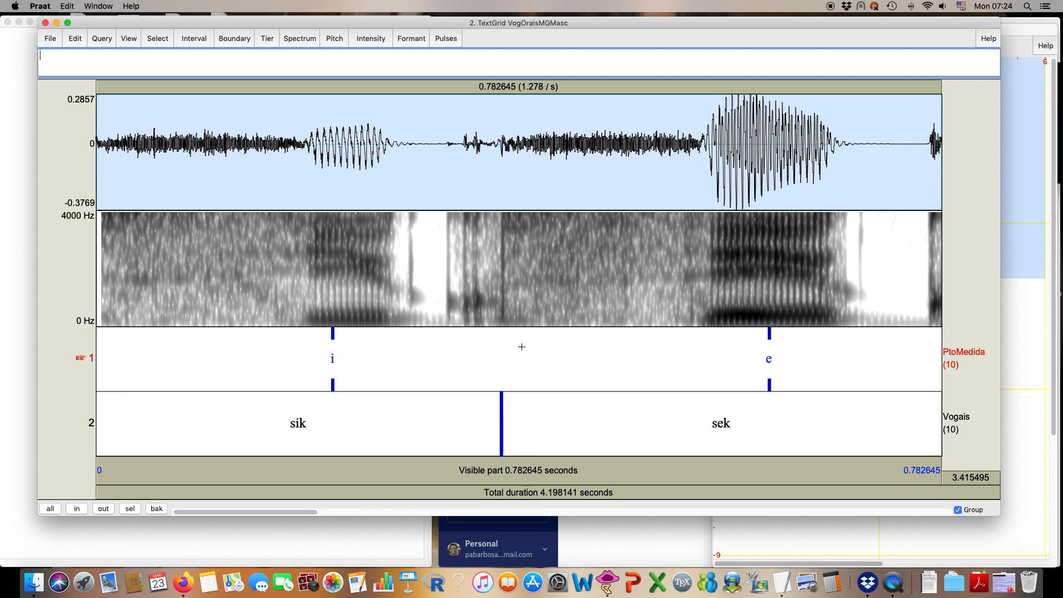
Step: Select and play the intervals sik and sek of the Vogais tier one at a time
left_click(299, 439)
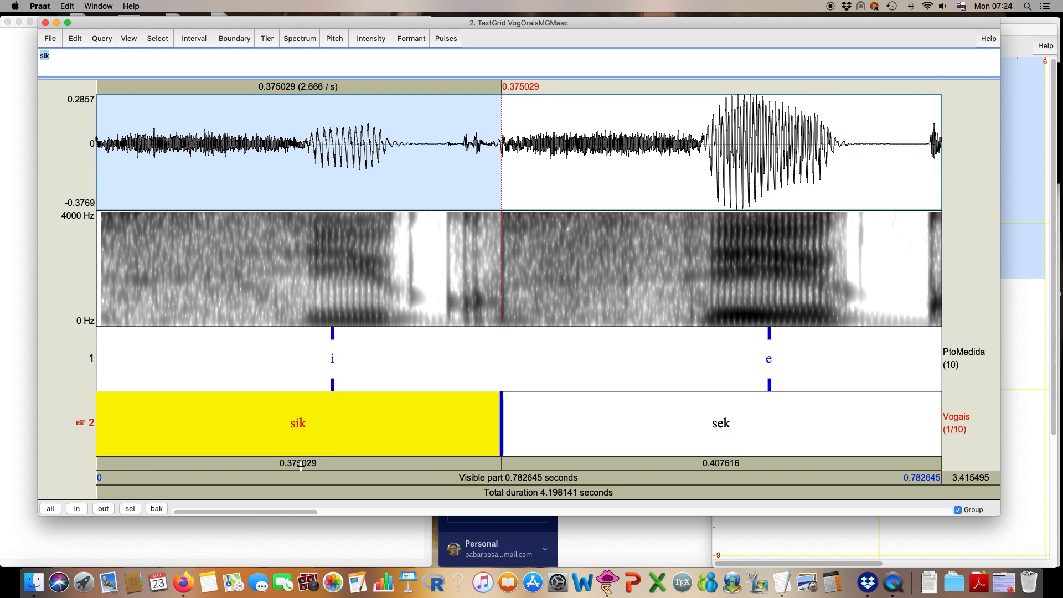
left_click(301, 463)
left_click(301, 463)
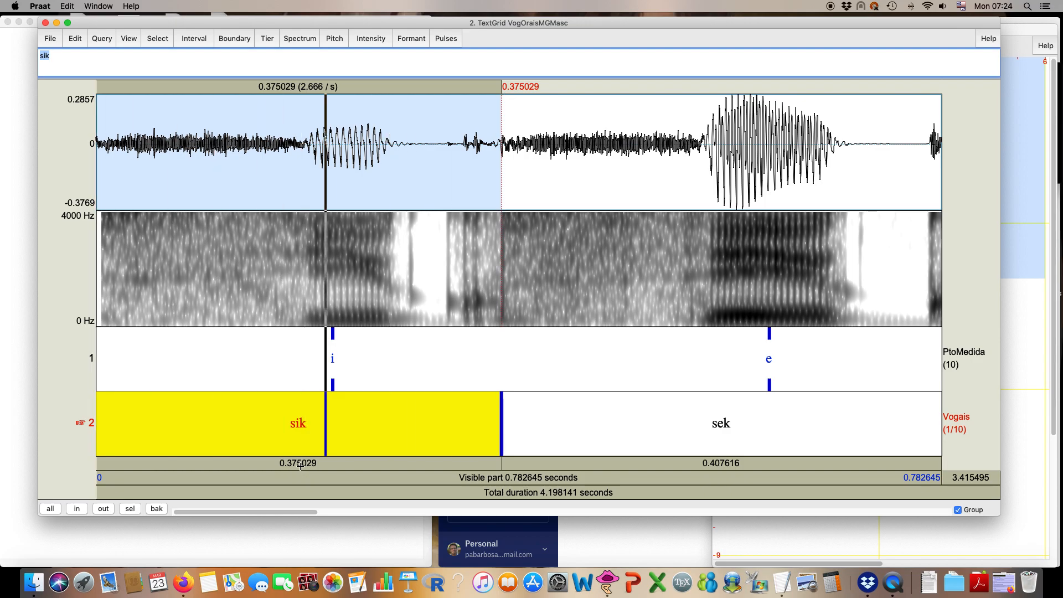
left_click(512, 429)
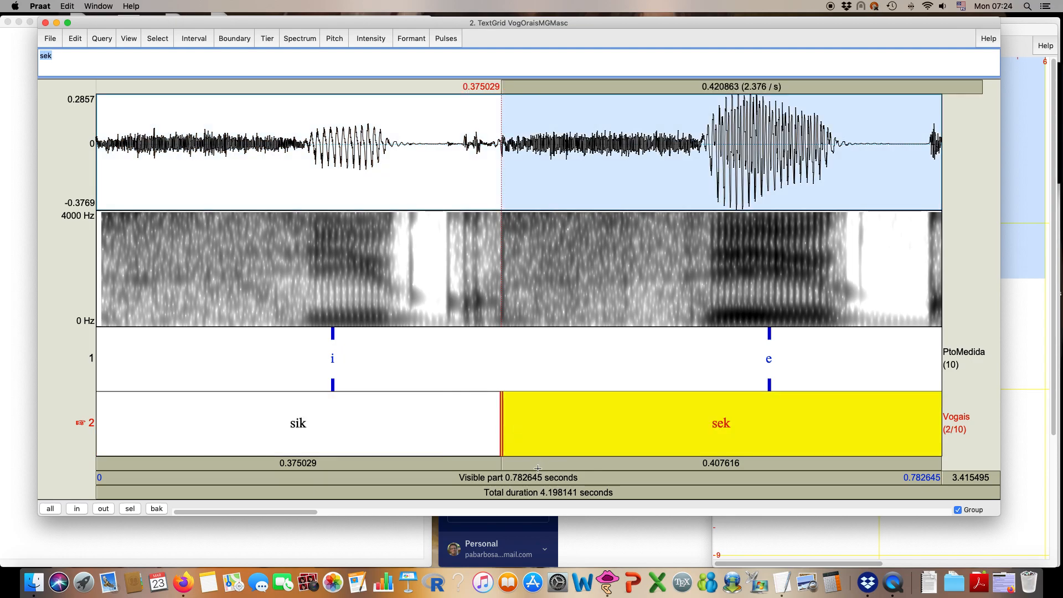
left_click(540, 465)
Step: Add an interval tier named vogais at position 1 of the TextGrid
left_click(269, 45)
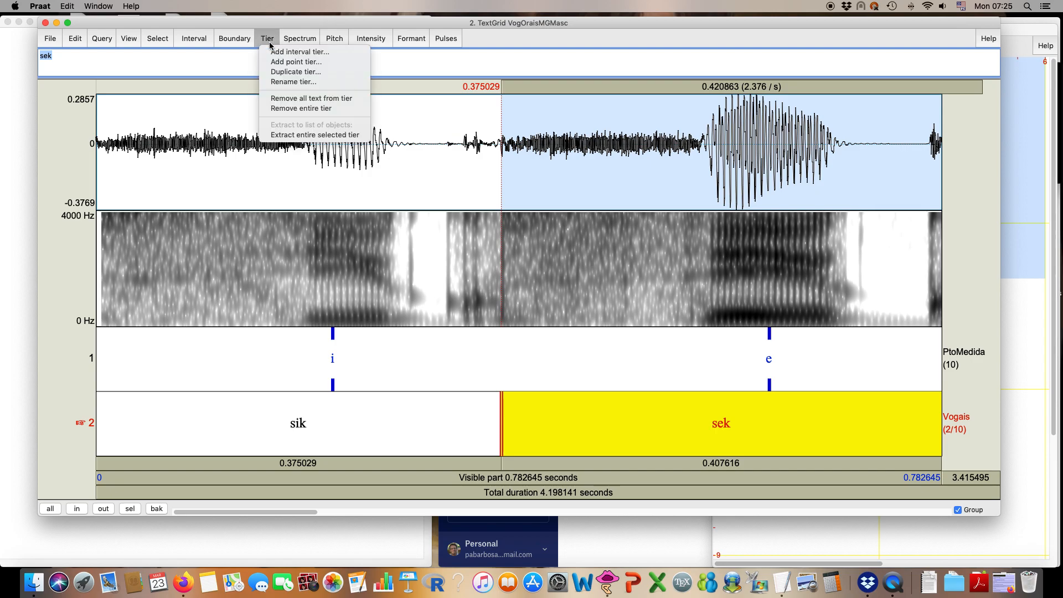
left_click(269, 52)
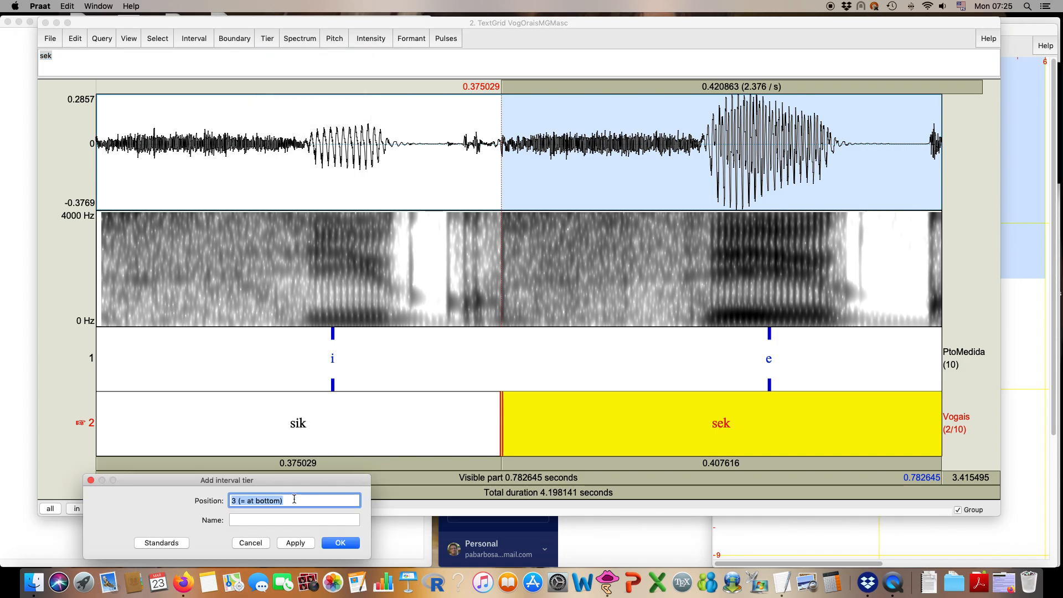
left_click_drag(288, 478, 583, 384)
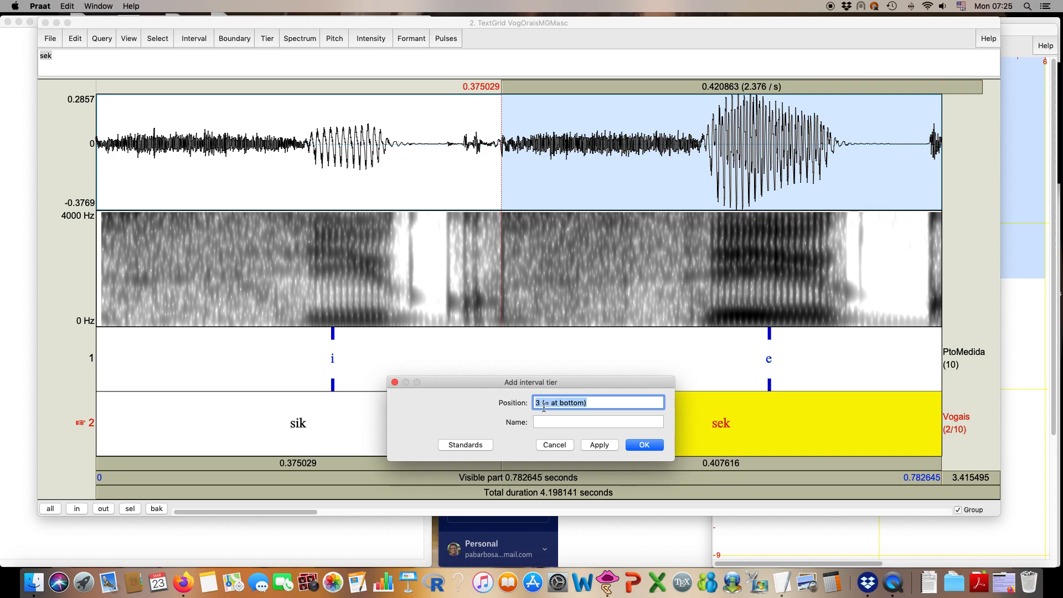
type("1")
left_click(551, 423)
type("vogais")
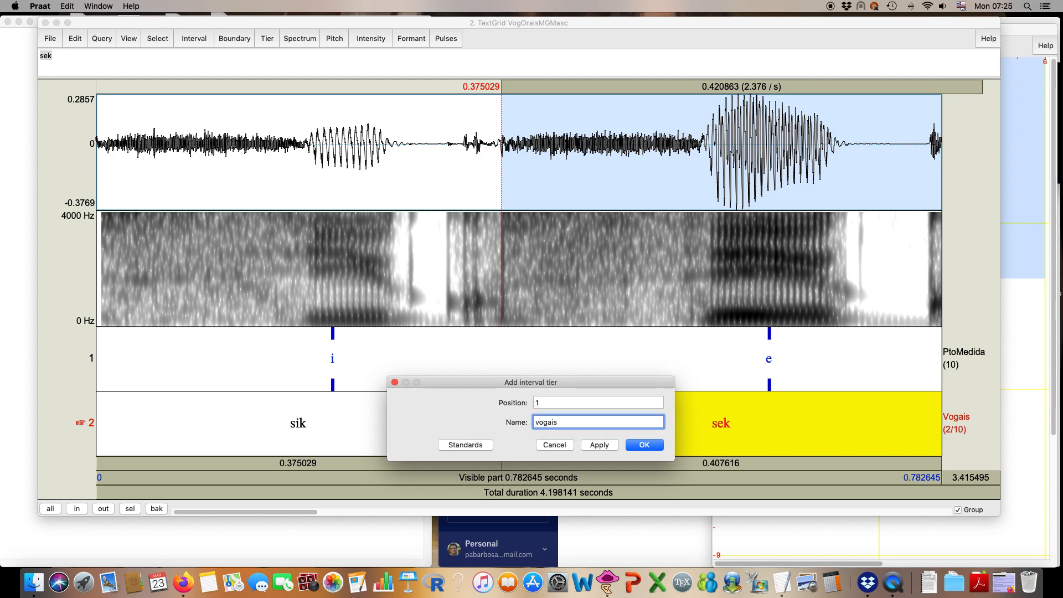
left_click(643, 445)
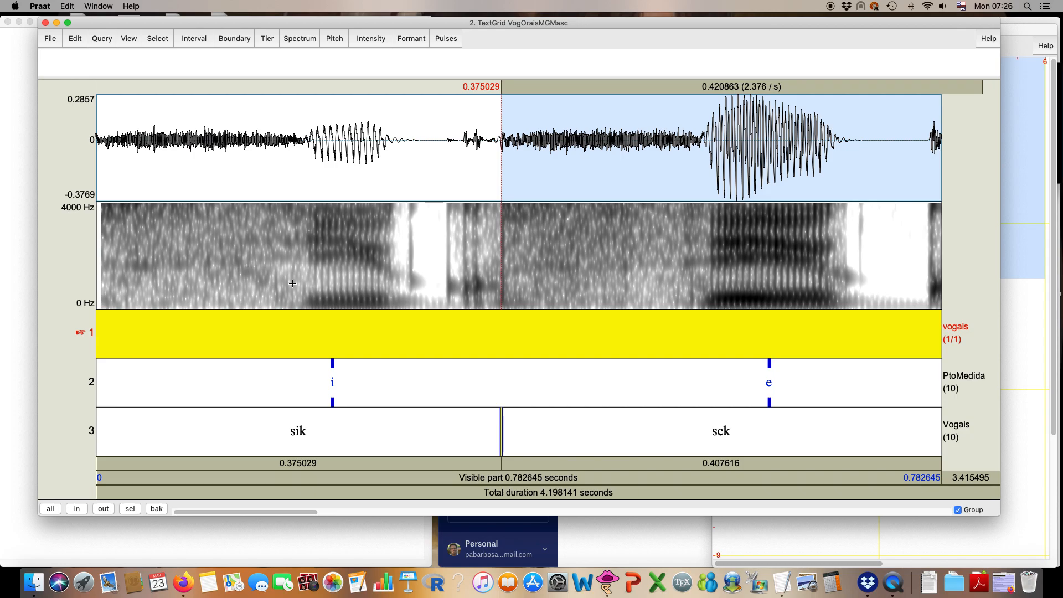
Step: Mark the vowel of sik on the vogais tier with boundaries at about 0.197 s and 0.266 s and label the interval i
left_click(309, 259)
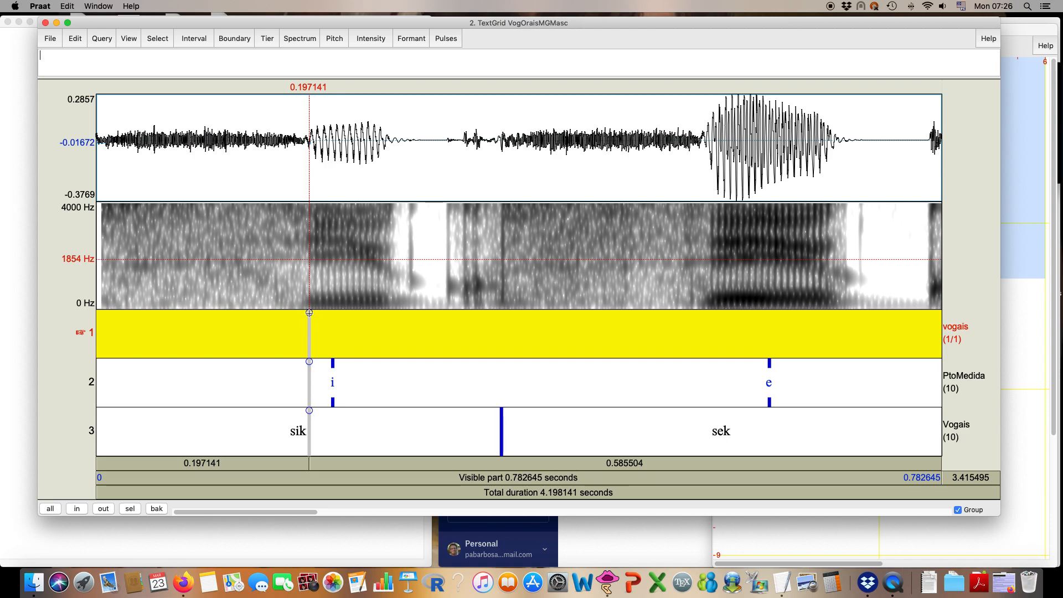
left_click(309, 312)
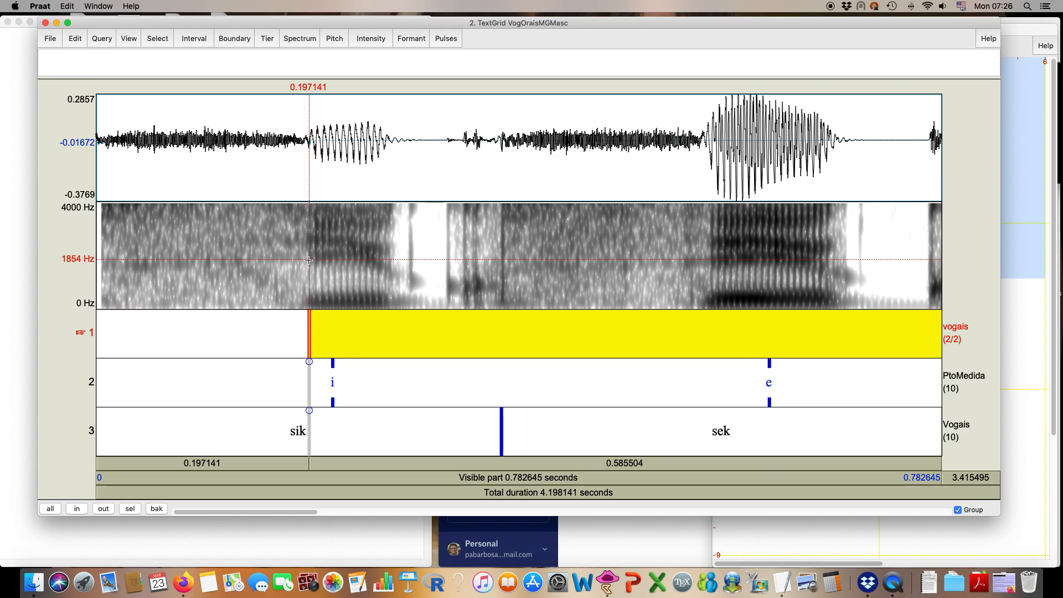
left_click(384, 270)
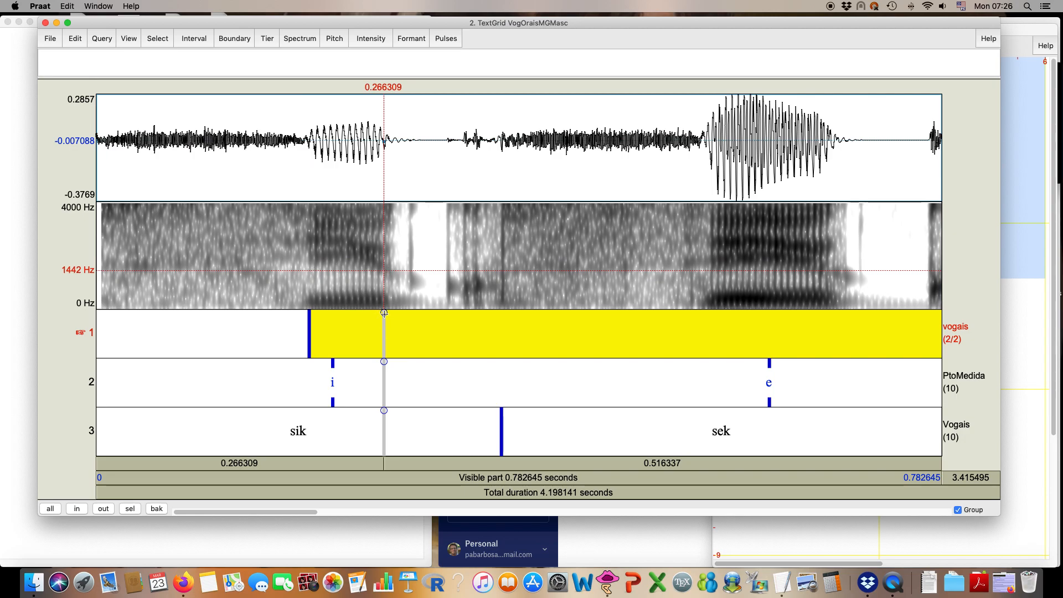
left_click(384, 313)
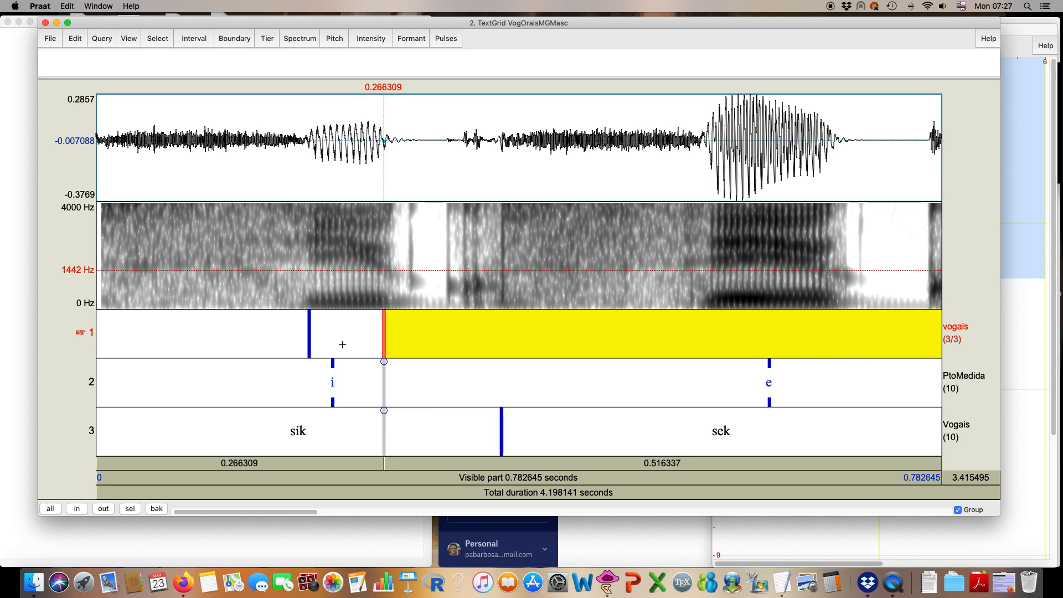
left_click(343, 344)
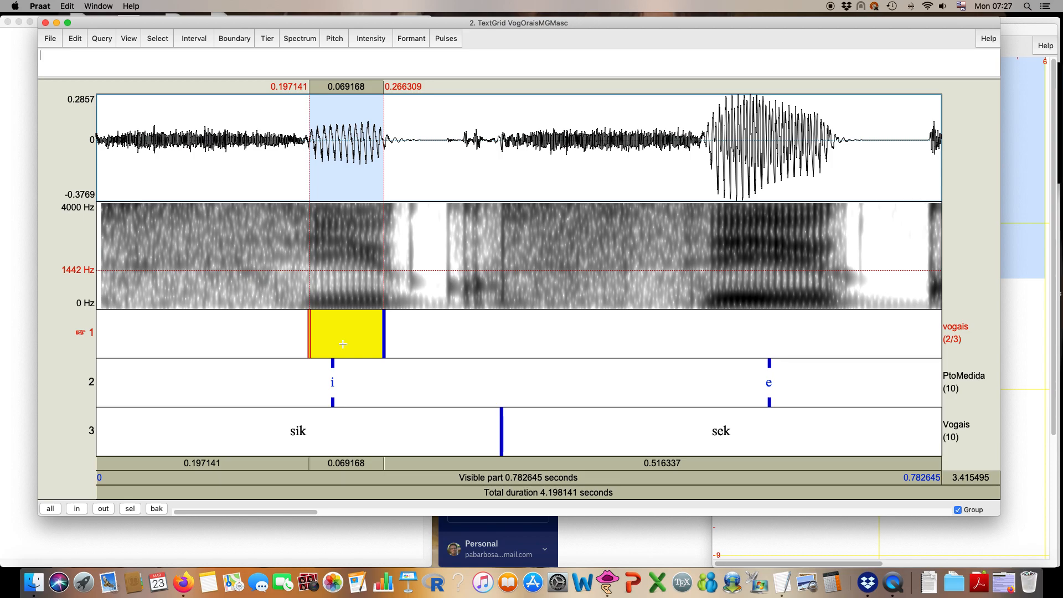
type("i")
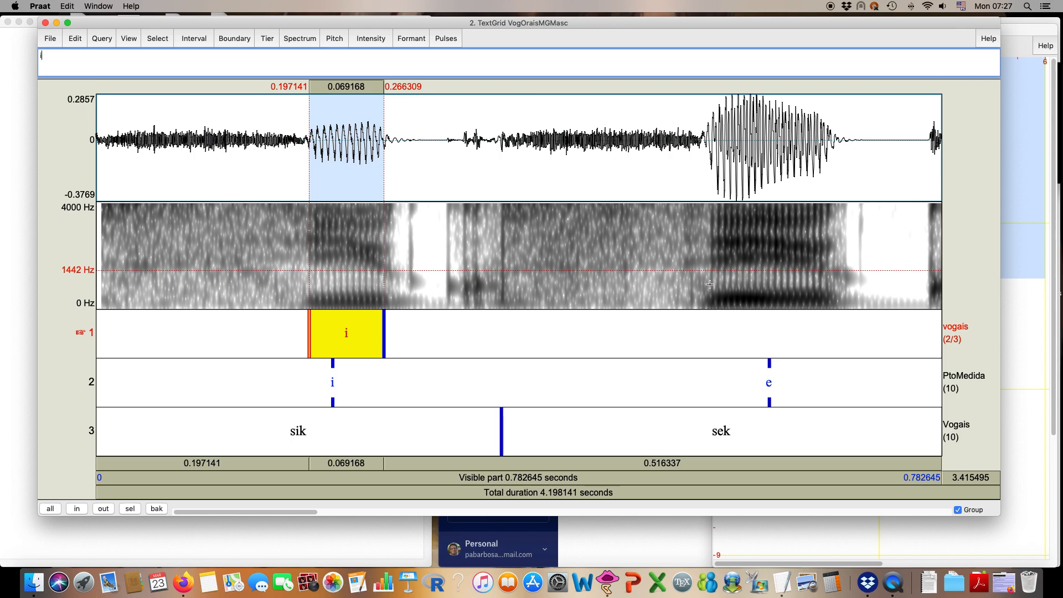
Step: Mark the vowel of sek on the vogais tier with boundaries at about 0.570 s and 0.677 s and label the interval e
left_click(712, 259)
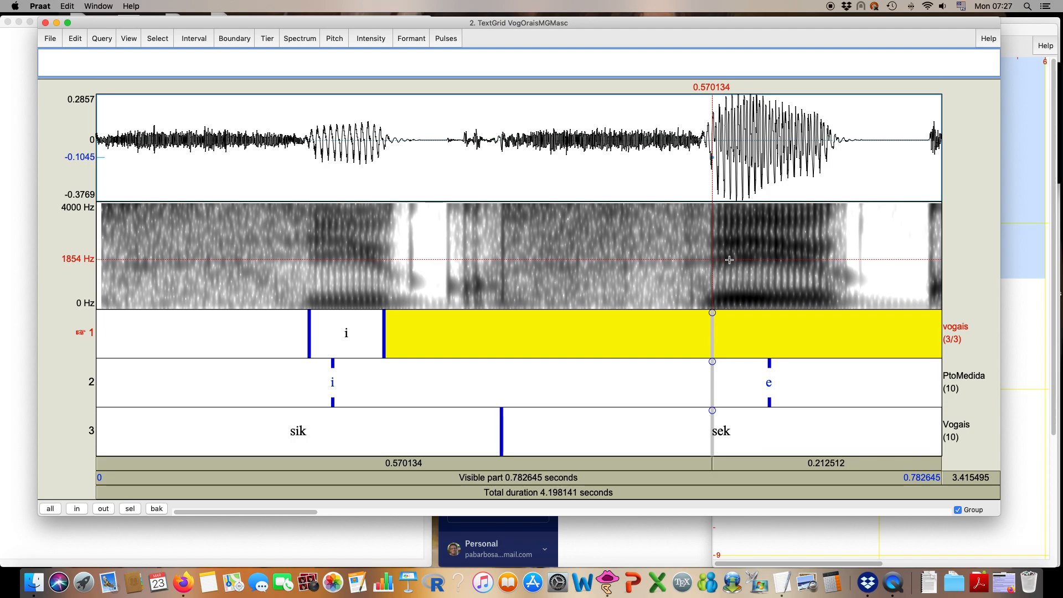
left_click(712, 313)
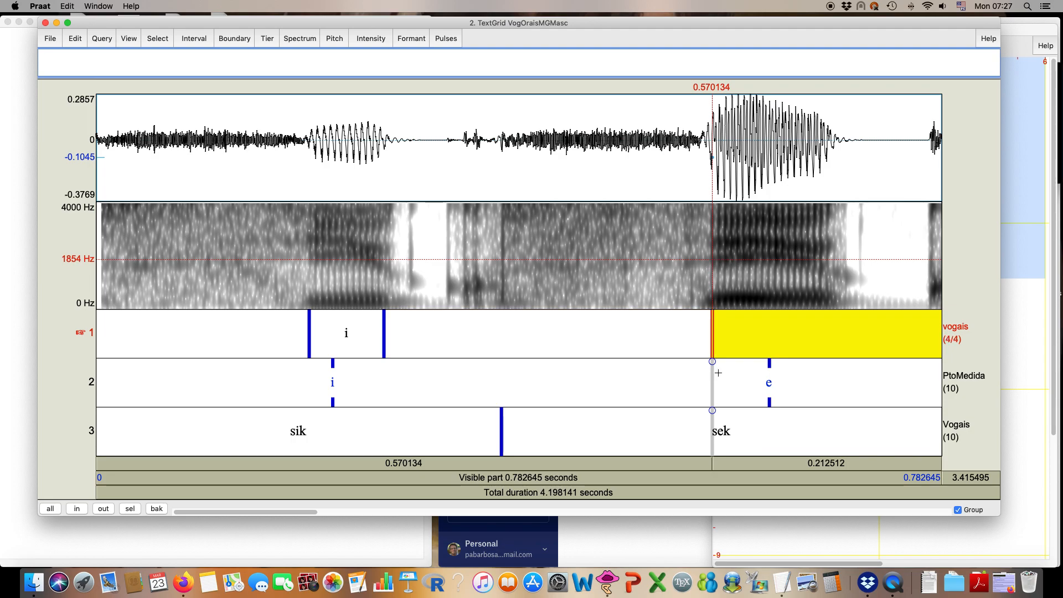
left_click(759, 242)
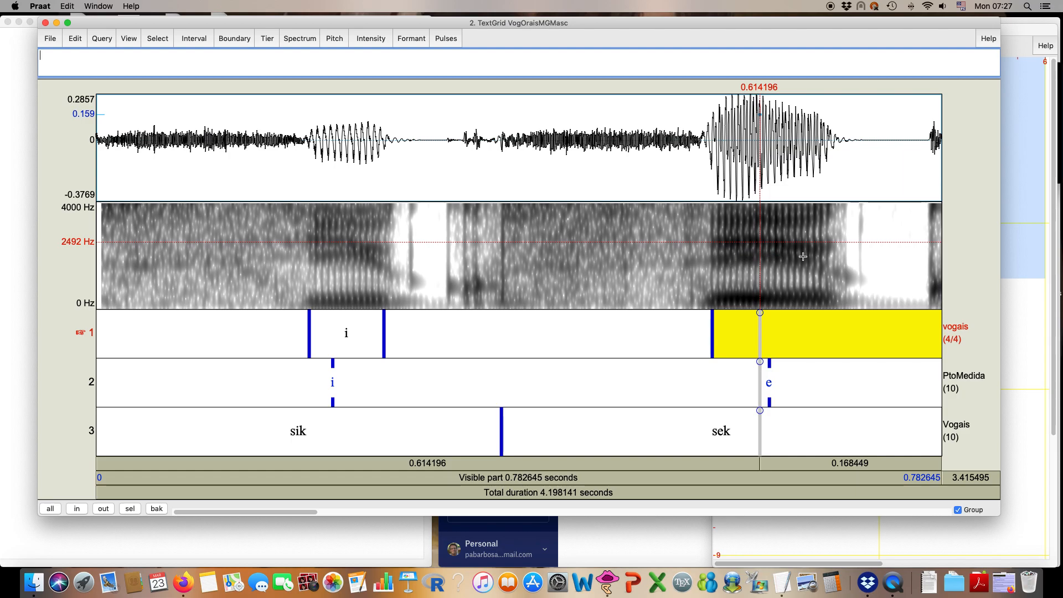
left_click(827, 268)
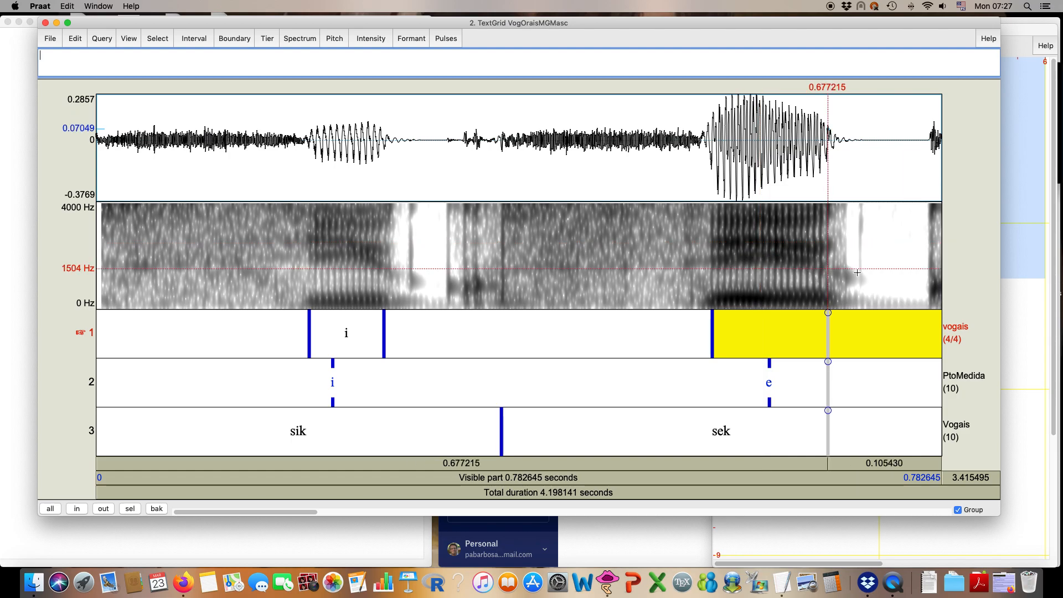
left_click(827, 313)
left_click(810, 329)
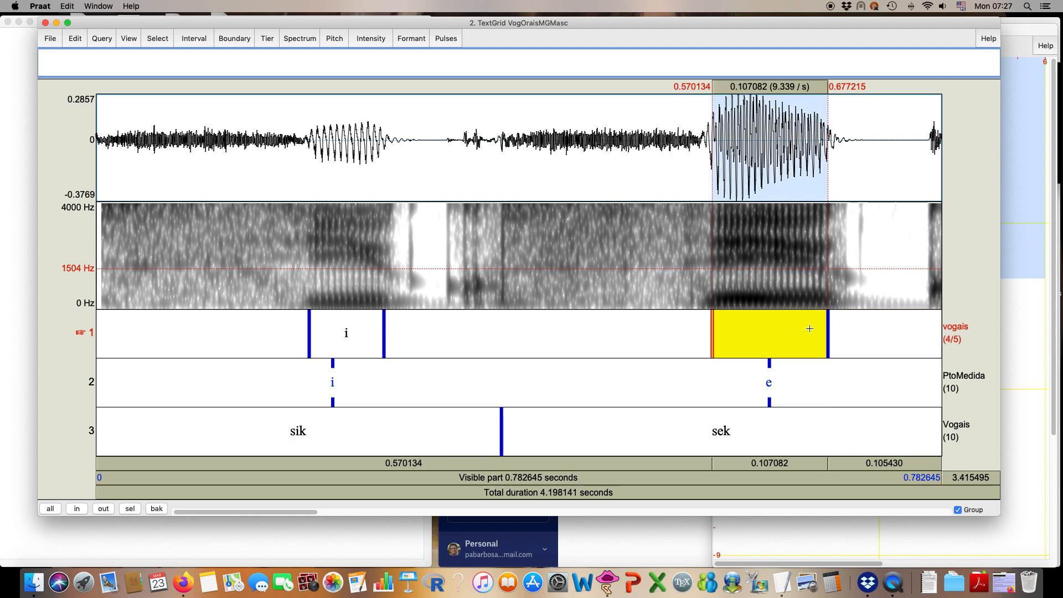
type("e")
Step: Select the i and e intervals on the vogais tier alternately to compare their durations
left_click(370, 355)
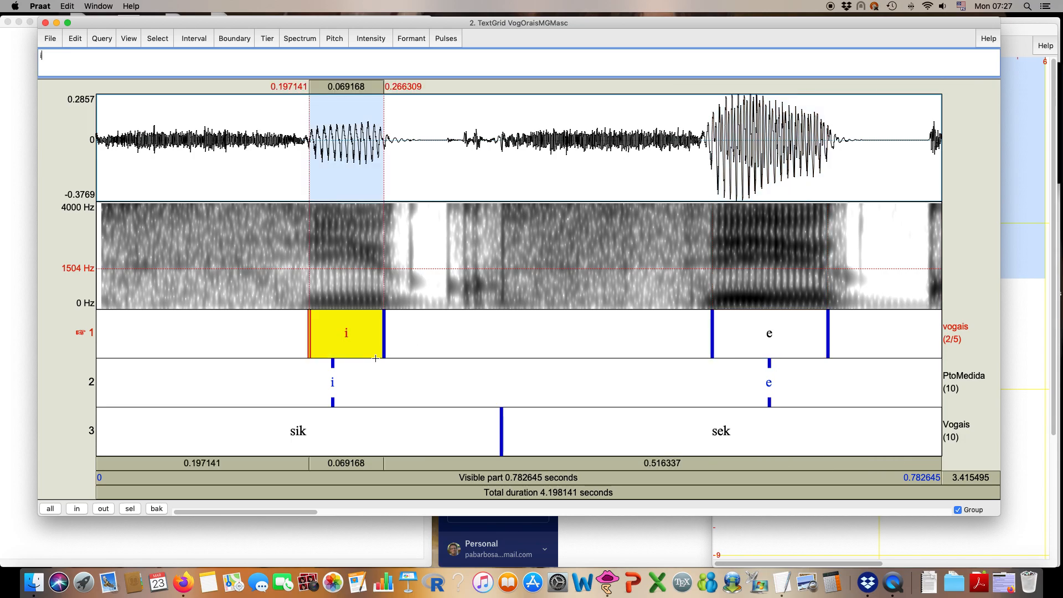
left_click(761, 327)
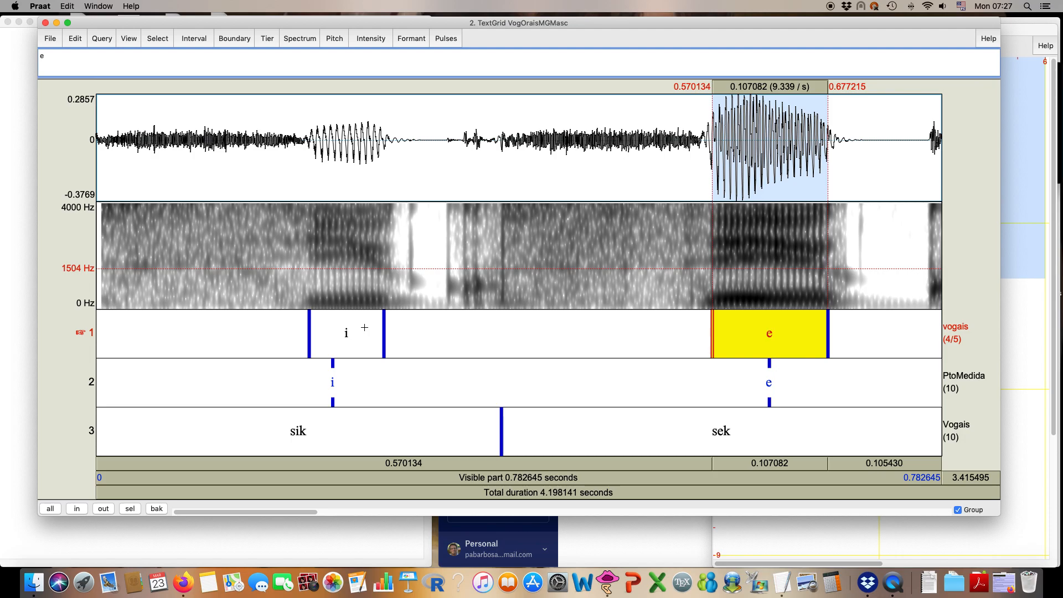
left_click(364, 327)
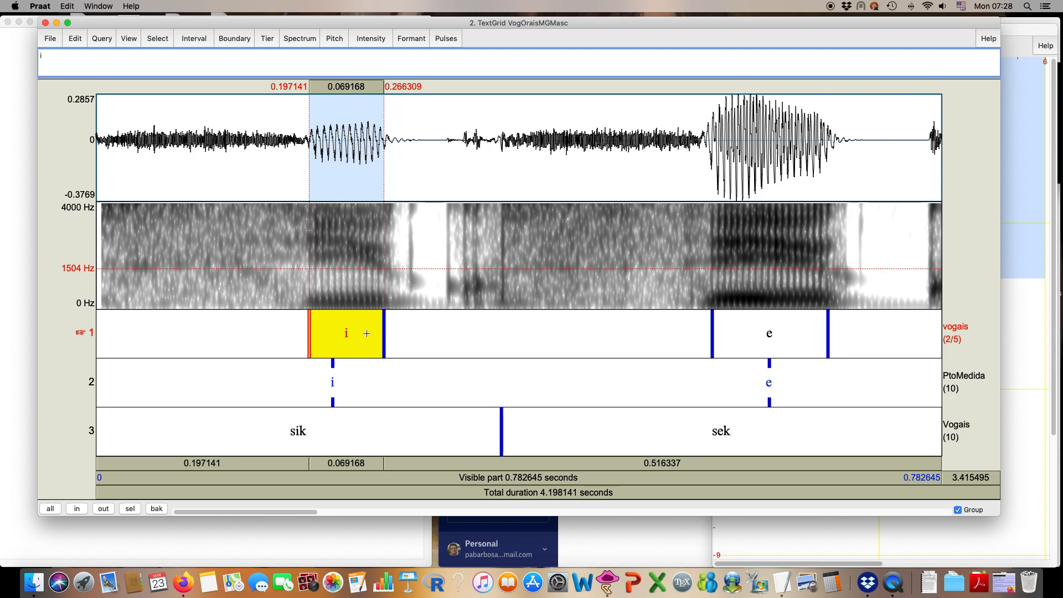
left_click(736, 328)
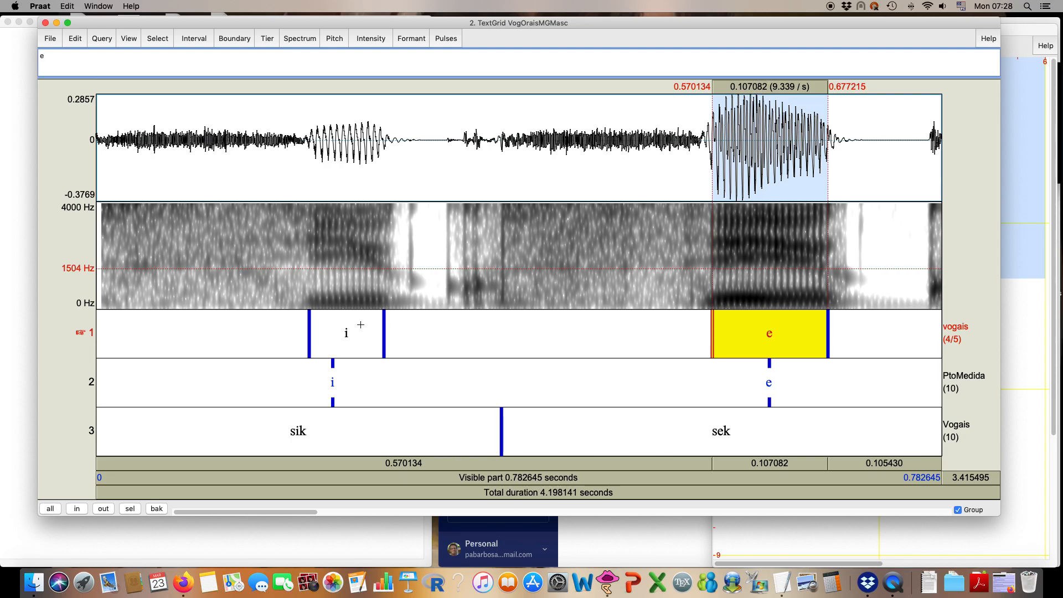
left_click(360, 325)
left_click(778, 333)
Step: Mark the vowel of sɛk on the vogais tier with boundaries at about 0.957 s and 1.085 s and select the new interval
left_click_drag(292, 510, 421, 545)
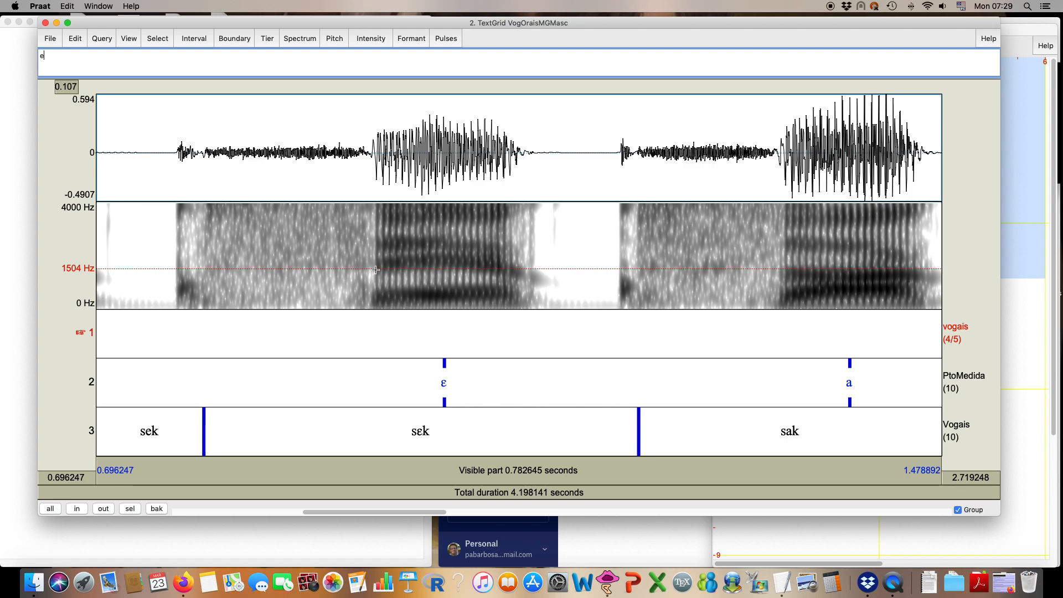
left_click(377, 262)
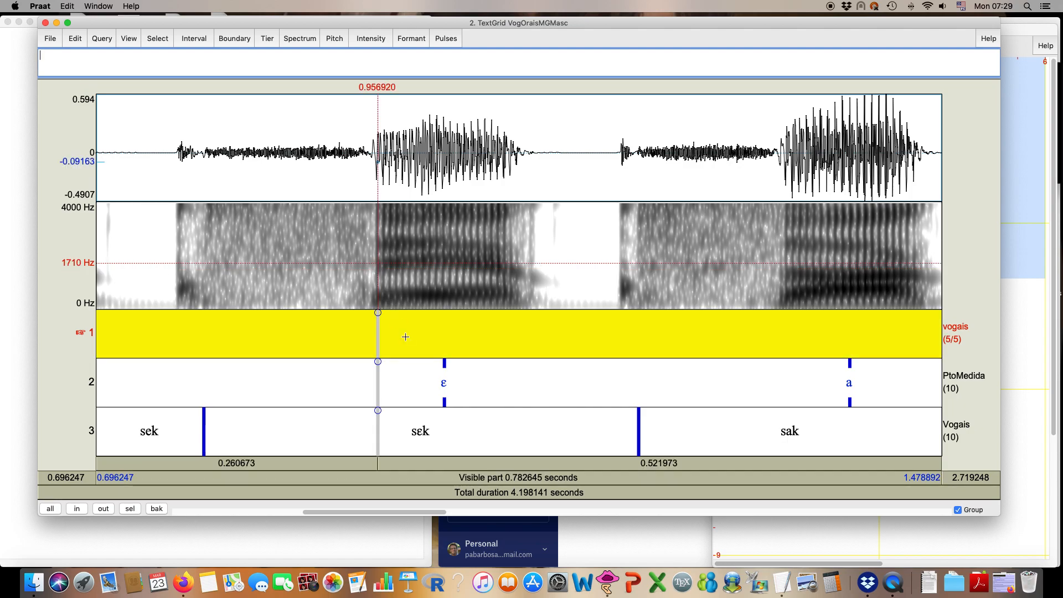
left_click(378, 312)
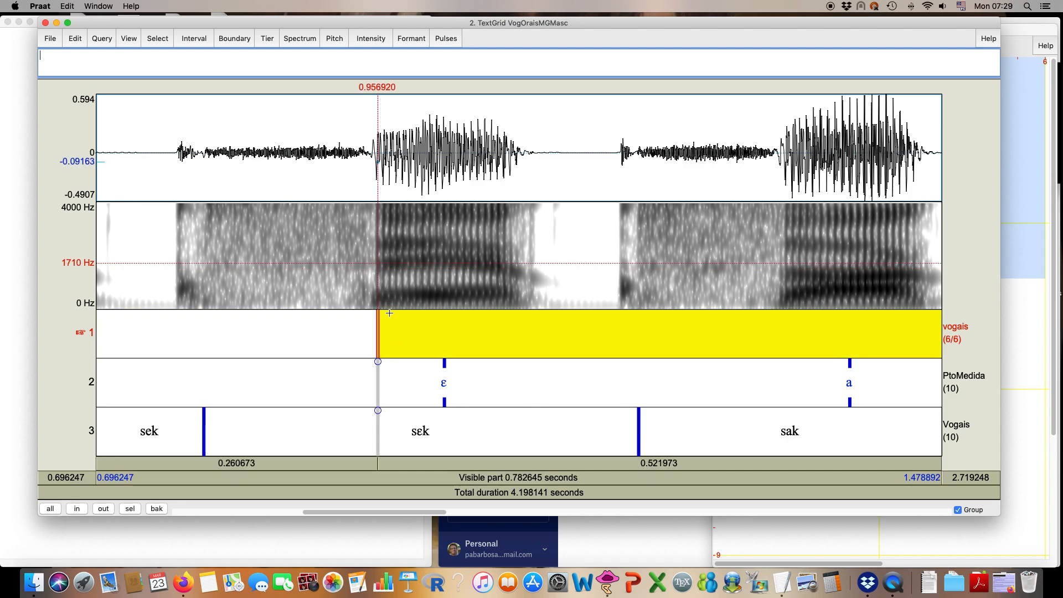
left_click(516, 273)
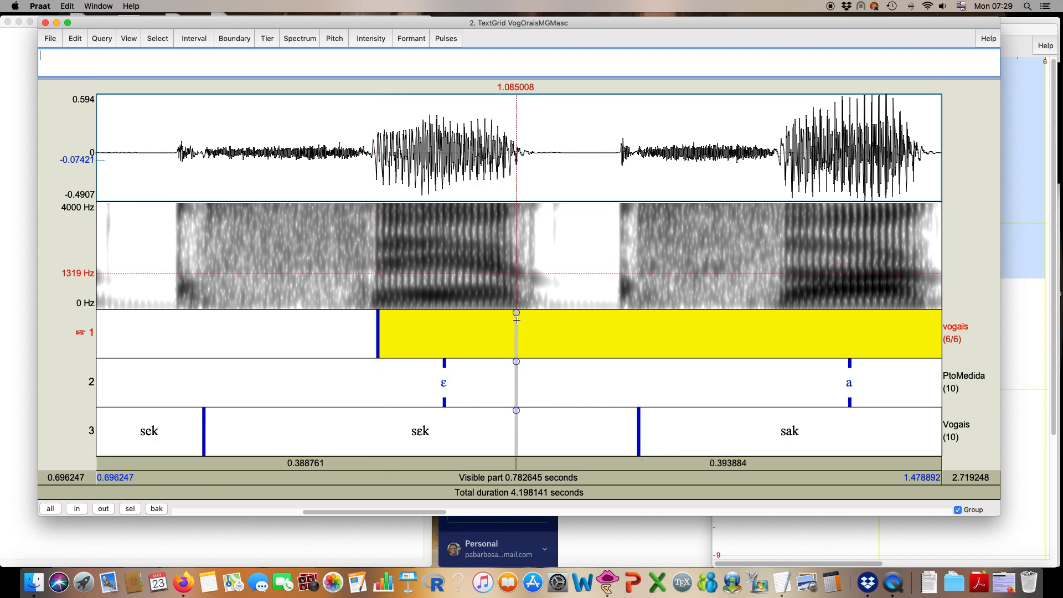
left_click(516, 313)
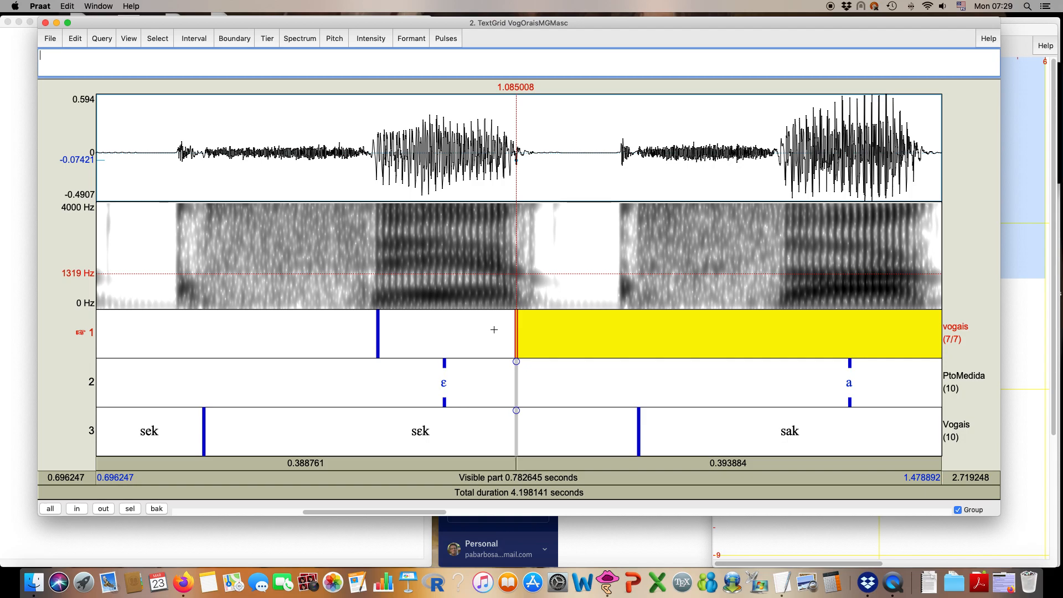
left_click(494, 329)
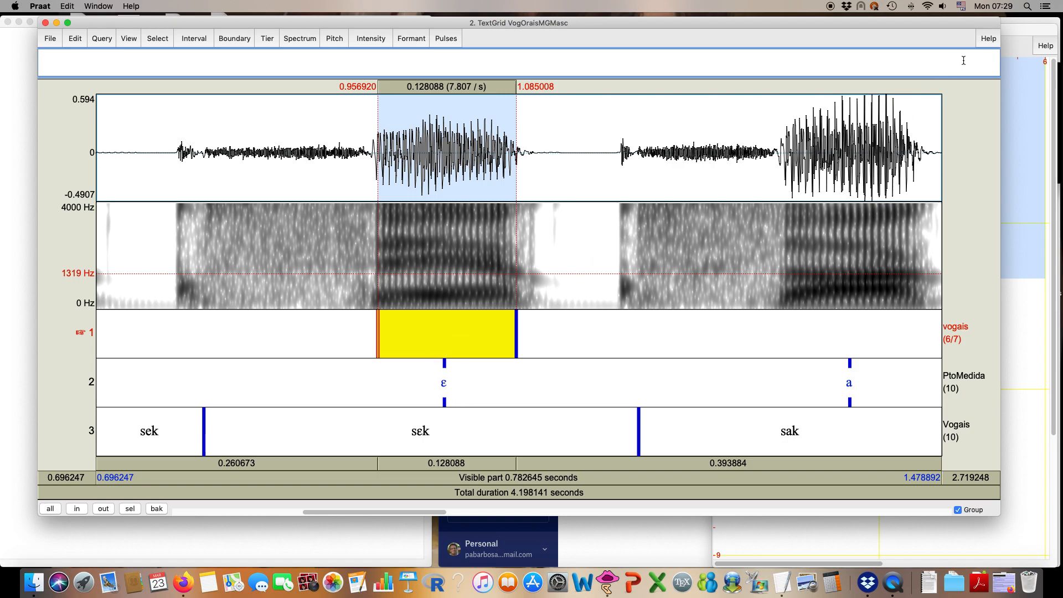
Step: Look up the vowel symbol codes in the phonetic symbols manual and label the selected vowel interval \ef
left_click(985, 40)
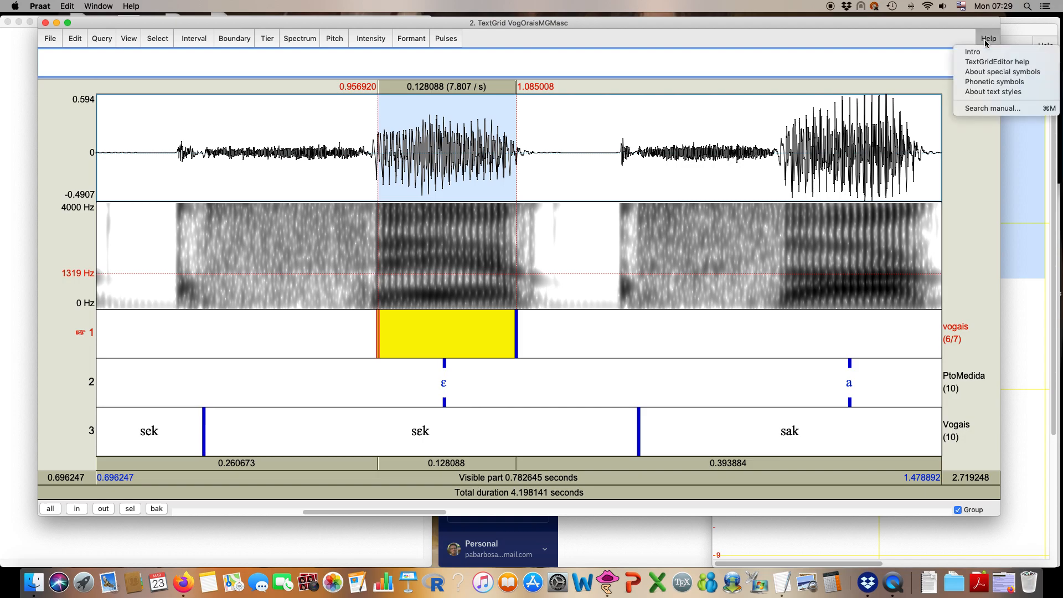
left_click(977, 85)
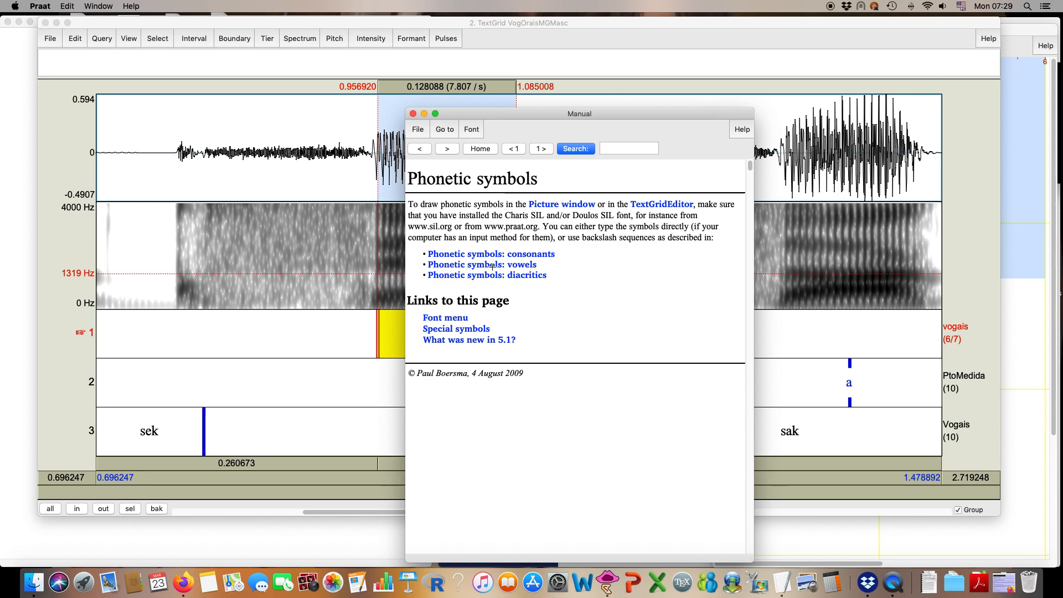
left_click(492, 267)
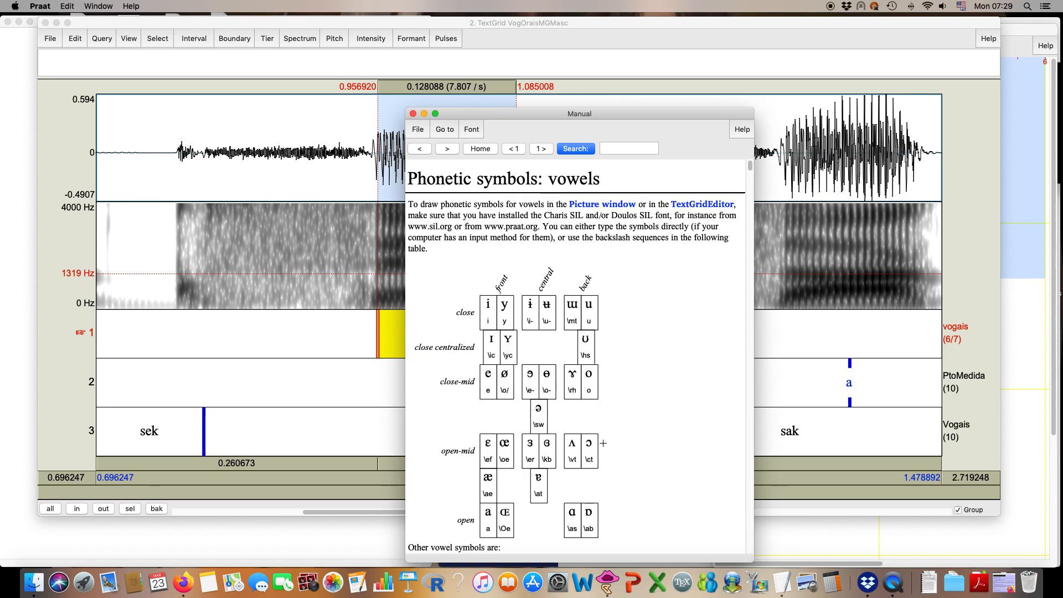
scroll(603, 443, "down", 2)
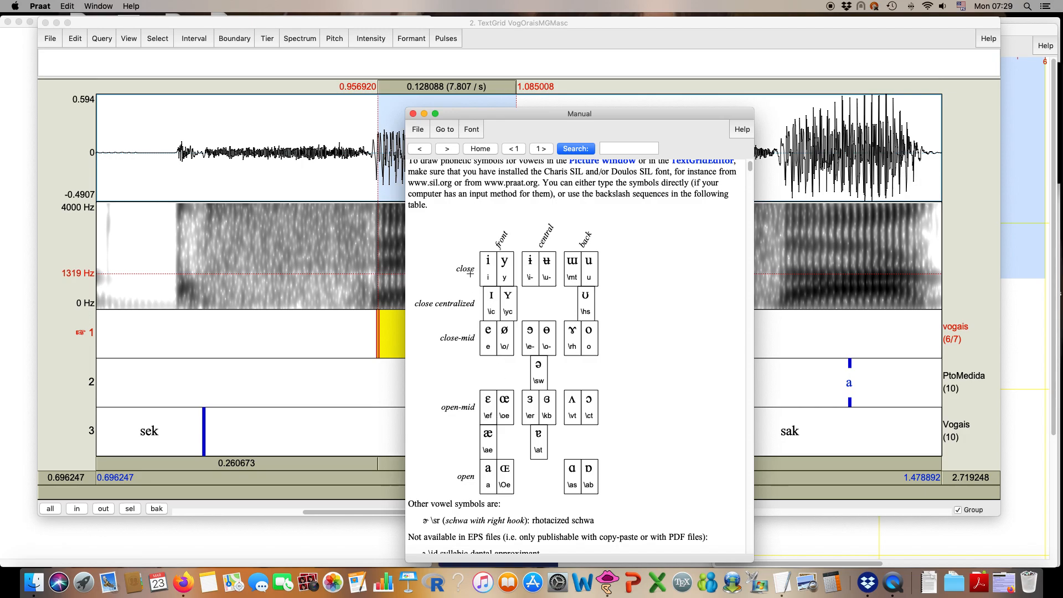
left_click(413, 114)
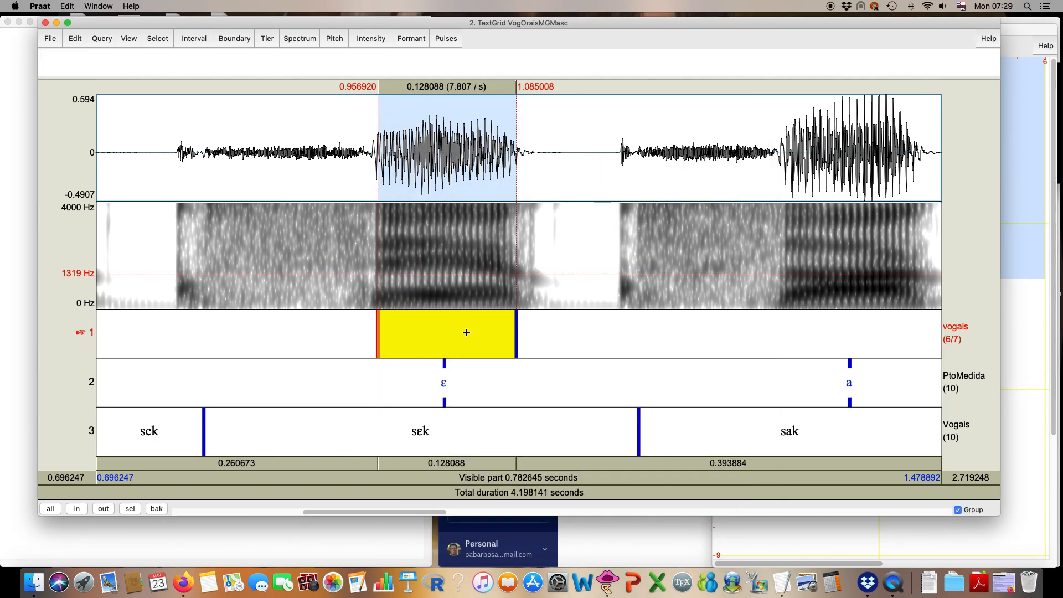
type("\\ef")
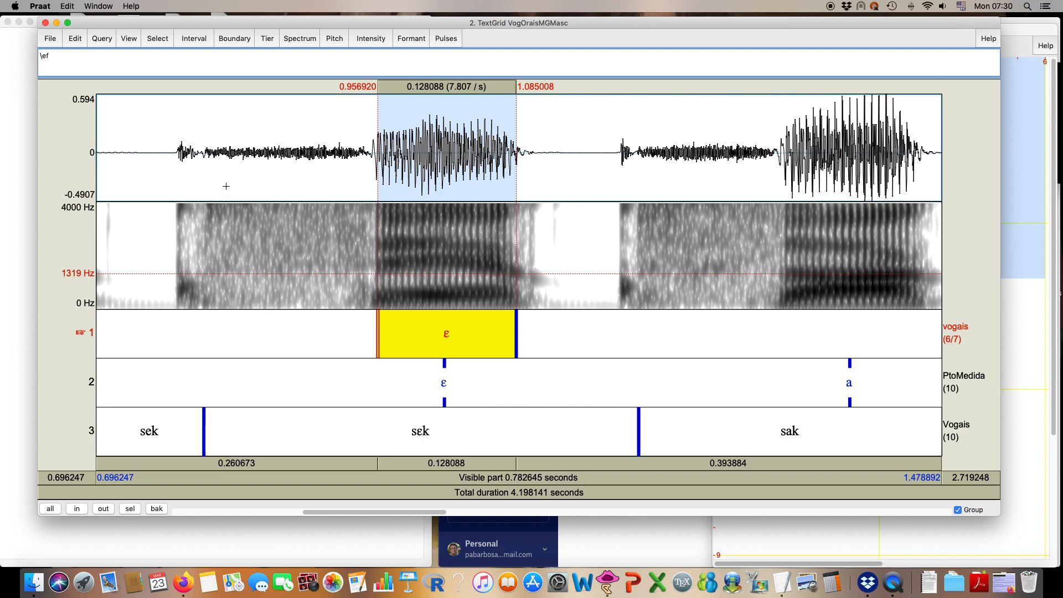
Step: Select the sound from the start of sɛk to the end of its vowel, about 0.288 s, and play it
left_click_drag(206, 165, 517, 245)
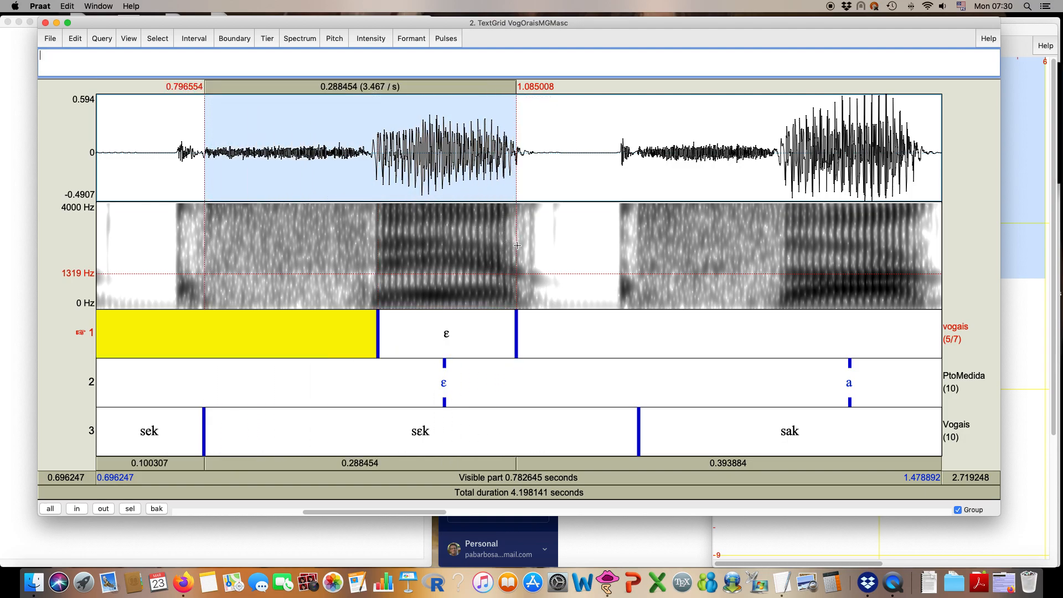
left_click(360, 466)
right_click(891, 583)
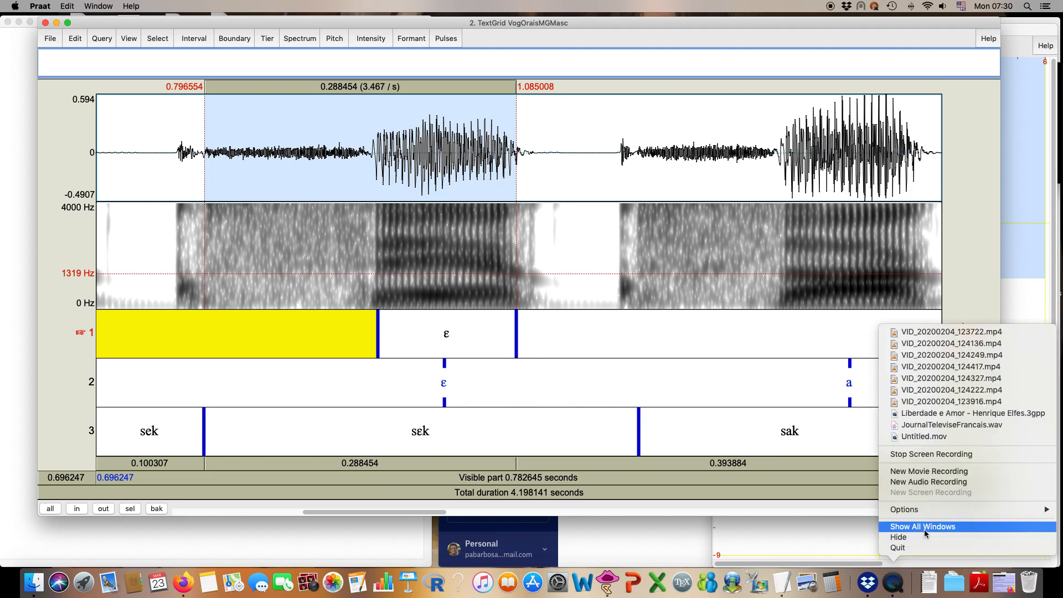